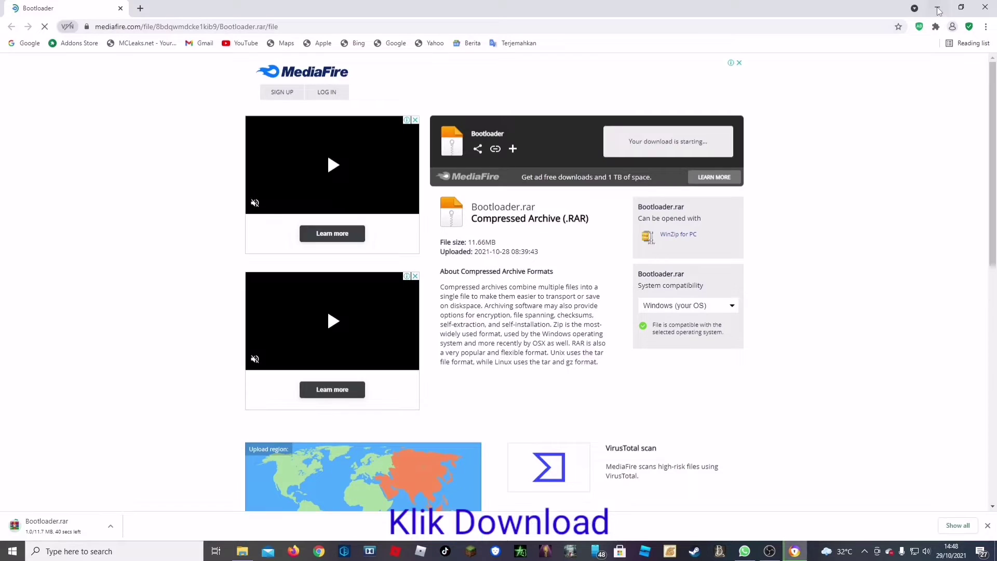
Download USB Burning Tool v2.1.6.rar from its MediaFire link in the WhatsApp chat
click(938, 7)
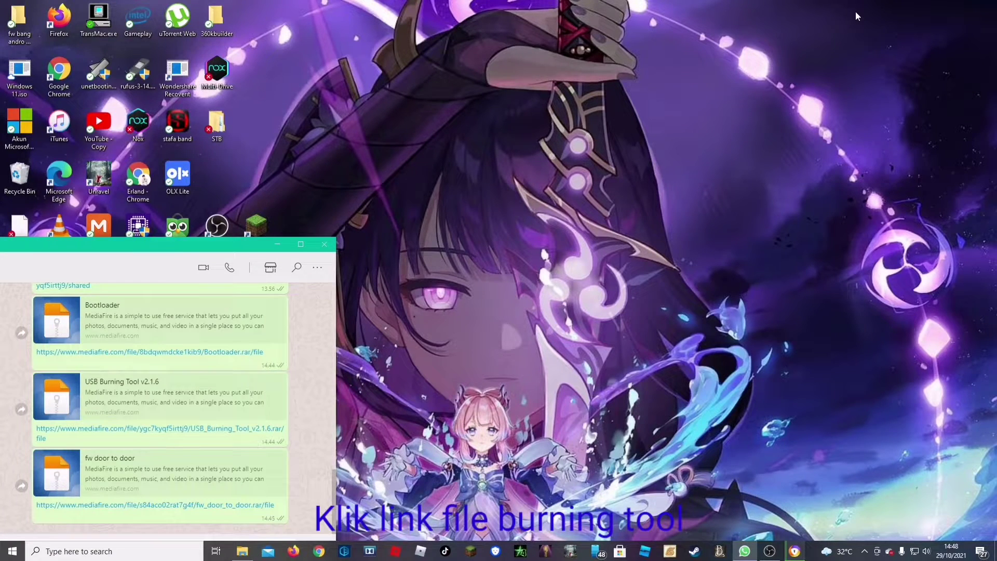
click(159, 429)
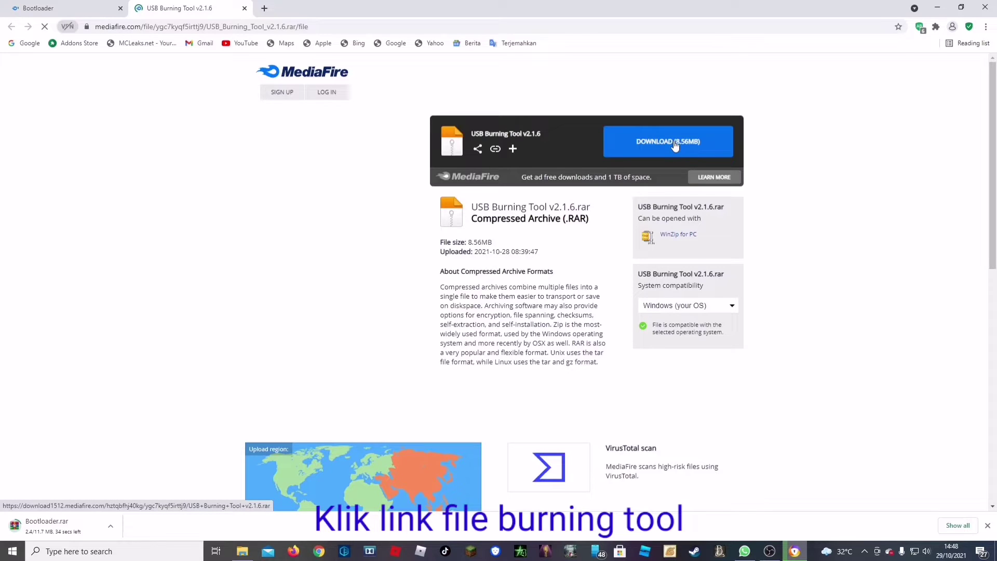
click(675, 146)
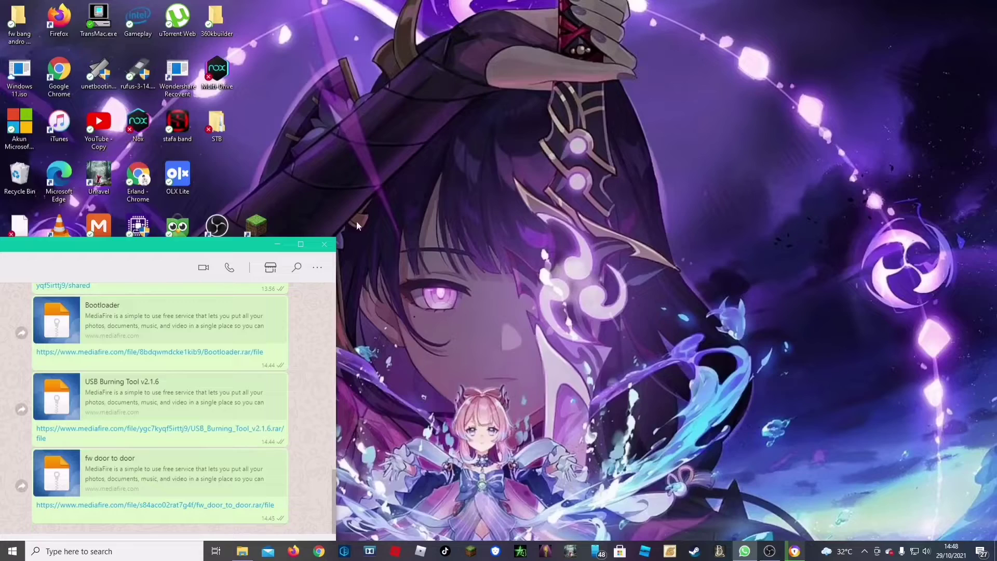
Start downloading fw door to door.rar from its MediaFire link in the chat, then pause that download
click(147, 508)
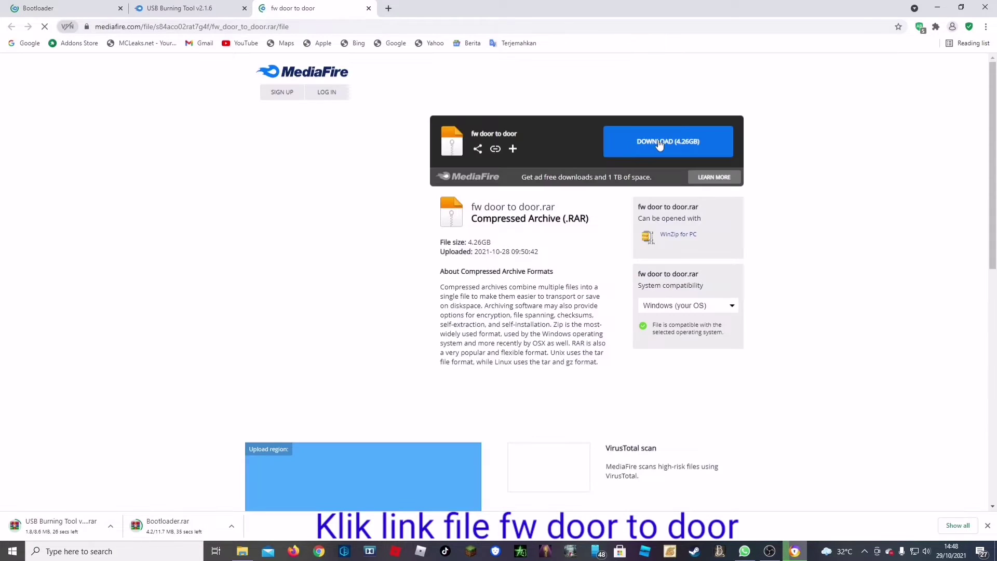
click(659, 145)
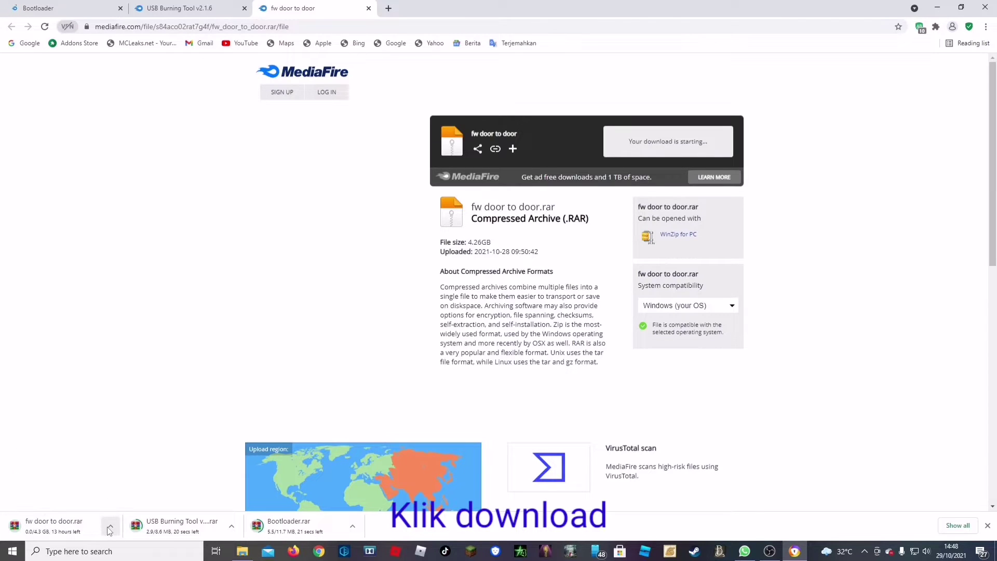
click(109, 527)
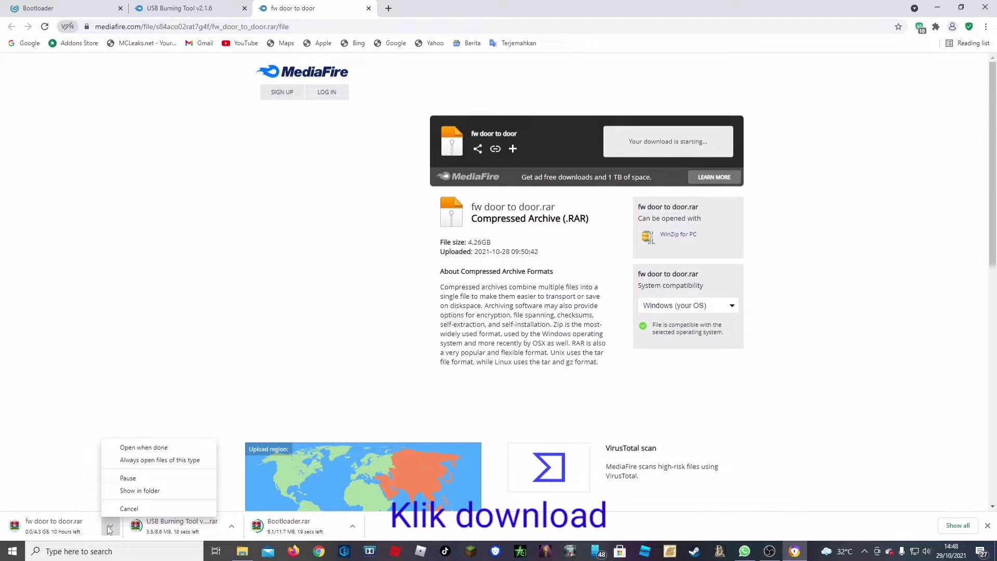
click(134, 478)
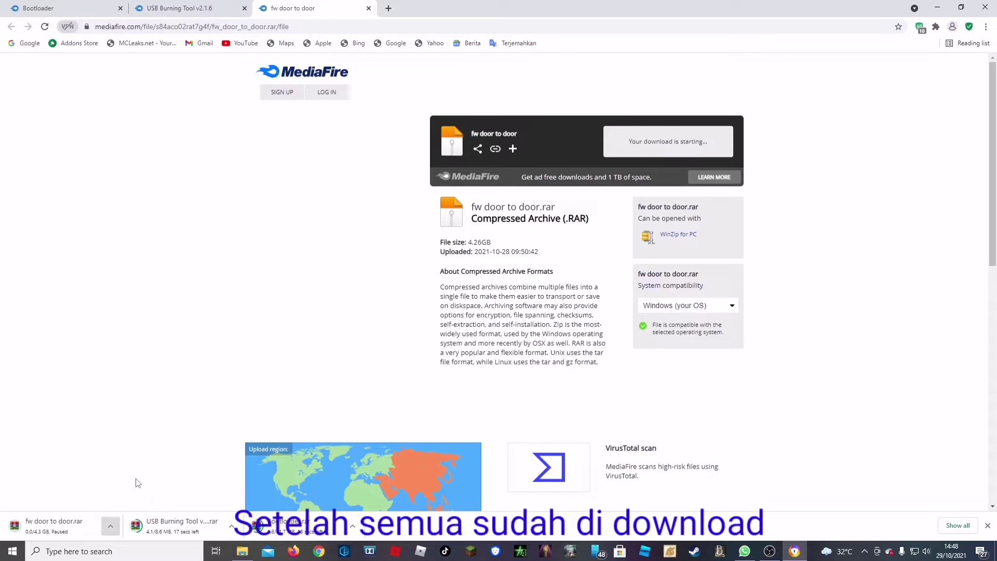
Minimize the browser and chat windows, switch to File Explorer and open the zSTB UNLOCK folder on drive D
click(941, 6)
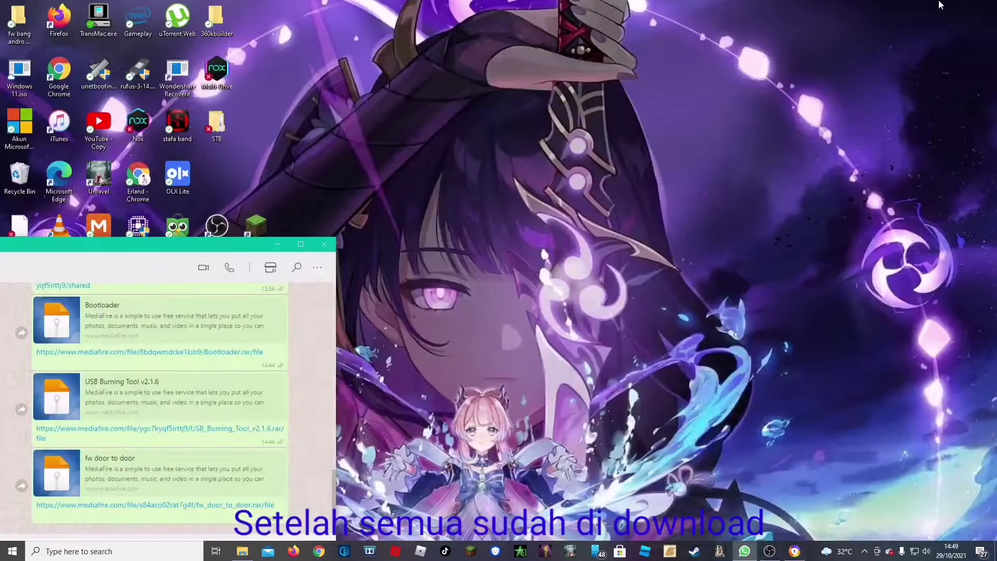
click(277, 244)
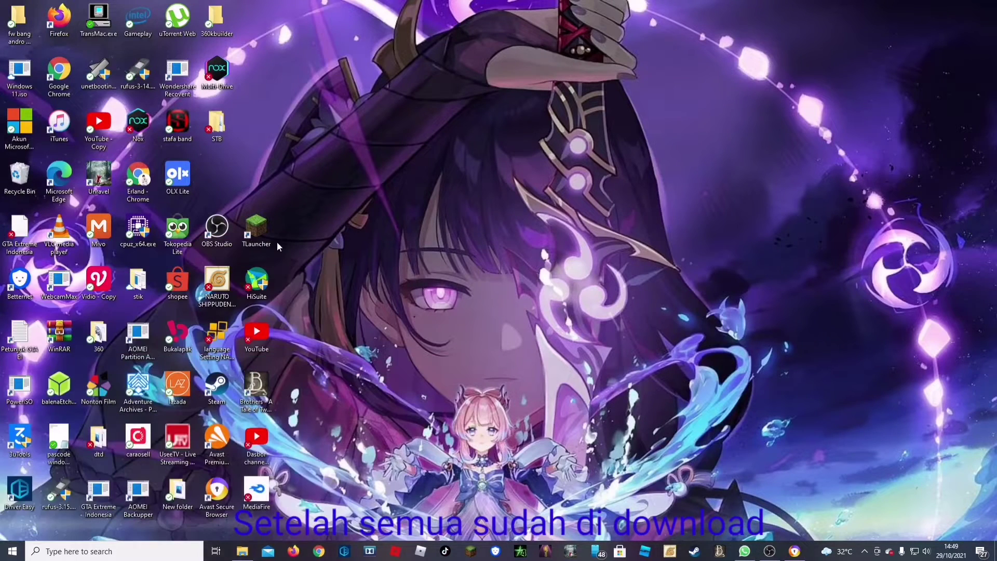
click(243, 553)
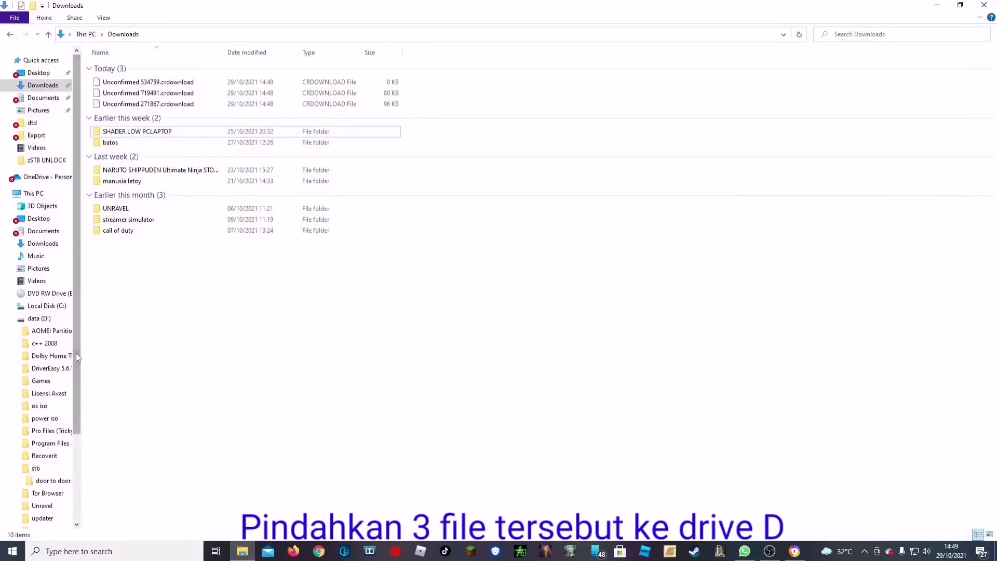
click(52, 318)
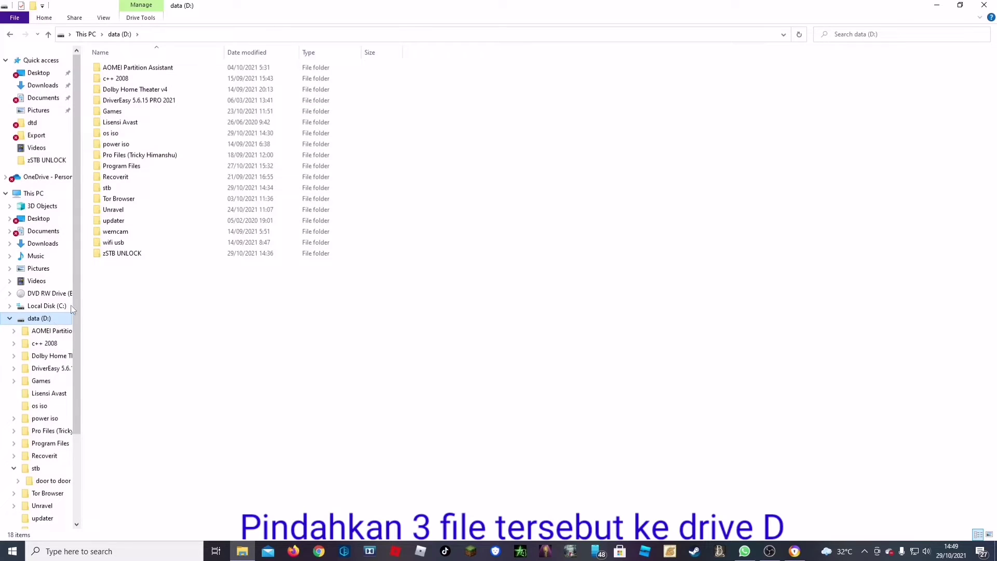
double_click(141, 253)
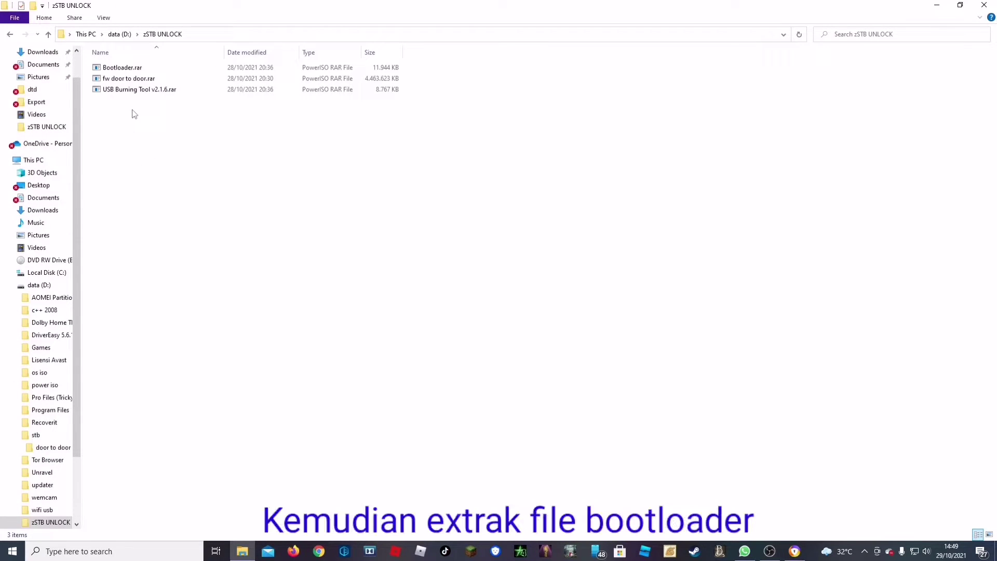
Extract Bootloader.rar with WinRAR to D:\zSTB UNLOCK\Bootloader and close the archive
click(140, 71)
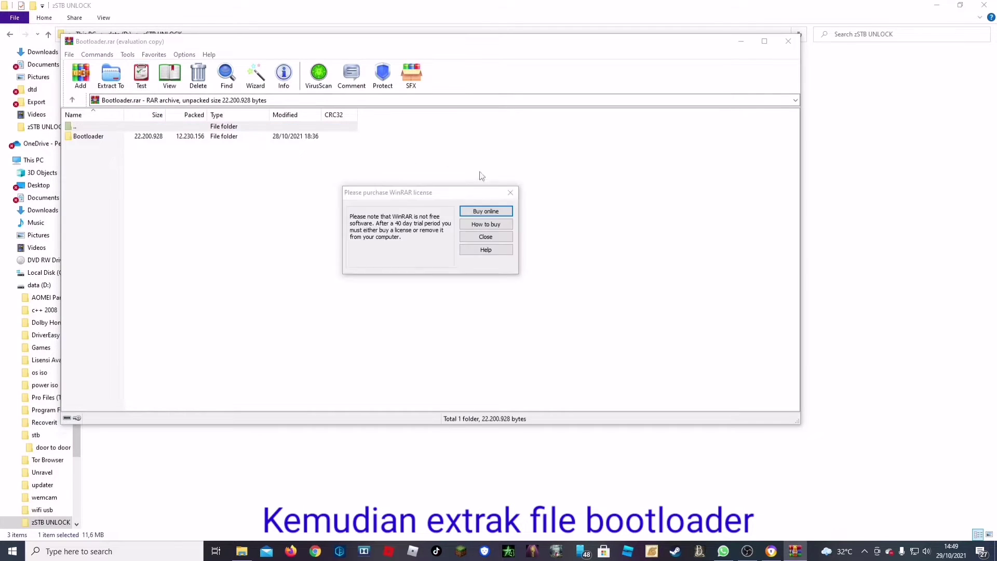
click(515, 191)
click(111, 75)
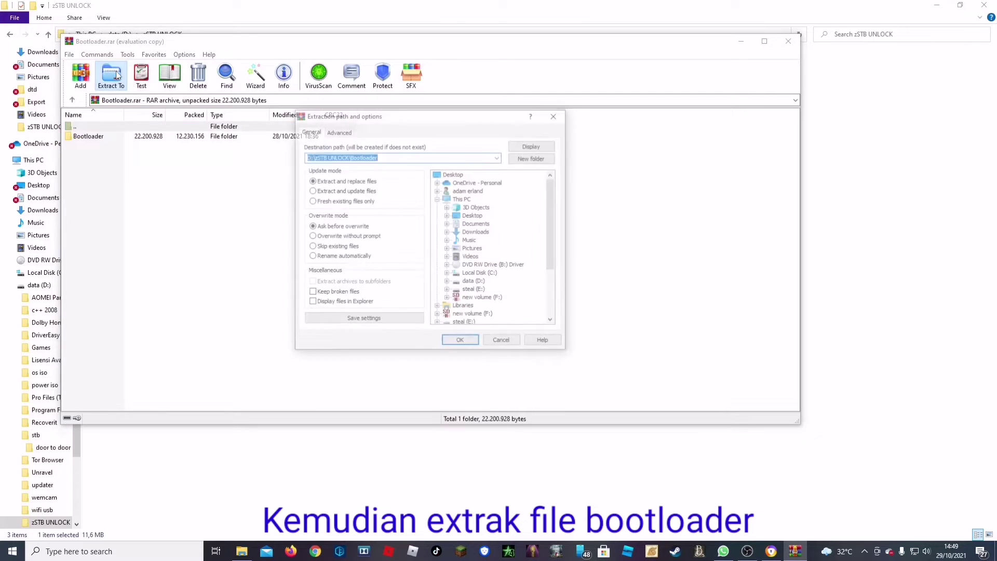
click(461, 342)
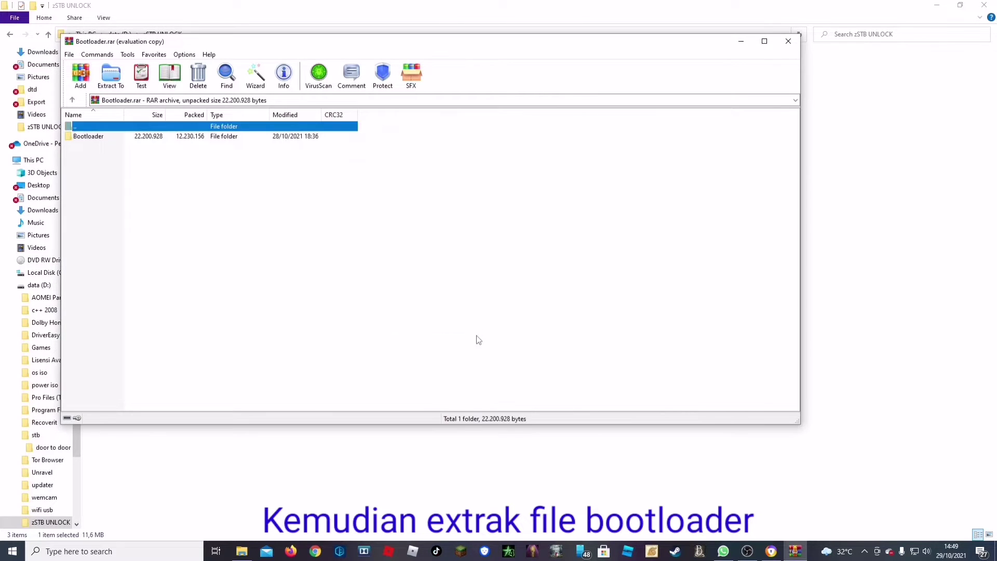
click(789, 41)
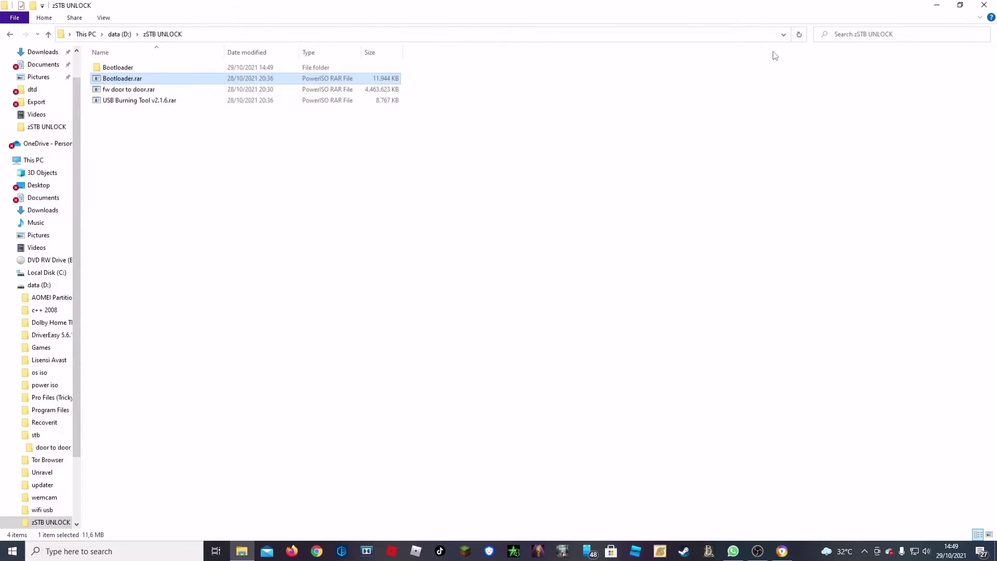
Extract USB Burning Tool v2.1.6.rar to D:\zSTB UNLOCK\USB Burning Tool v2.1.6 and close the archive
click(117, 102)
double_click(119, 102)
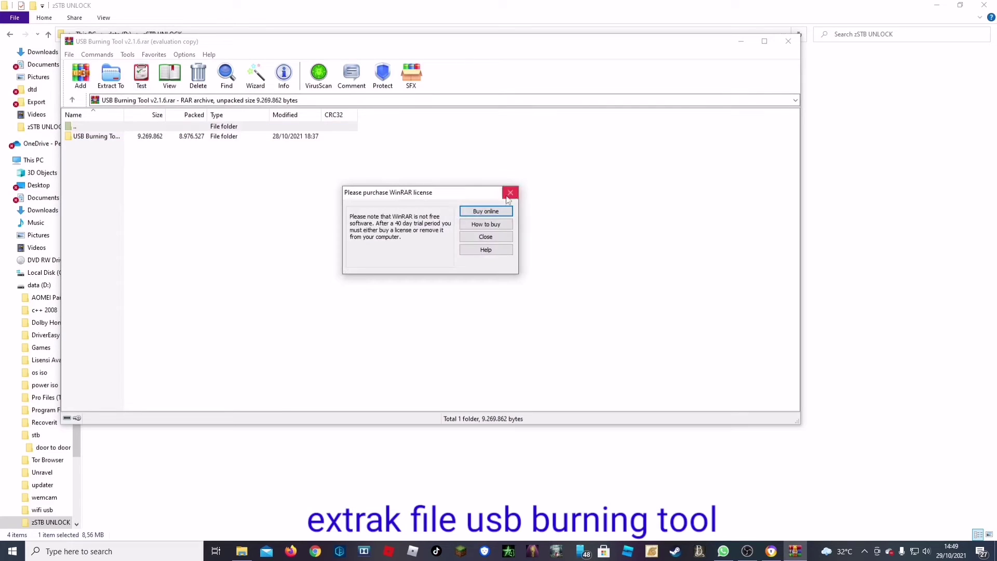
click(506, 193)
click(110, 75)
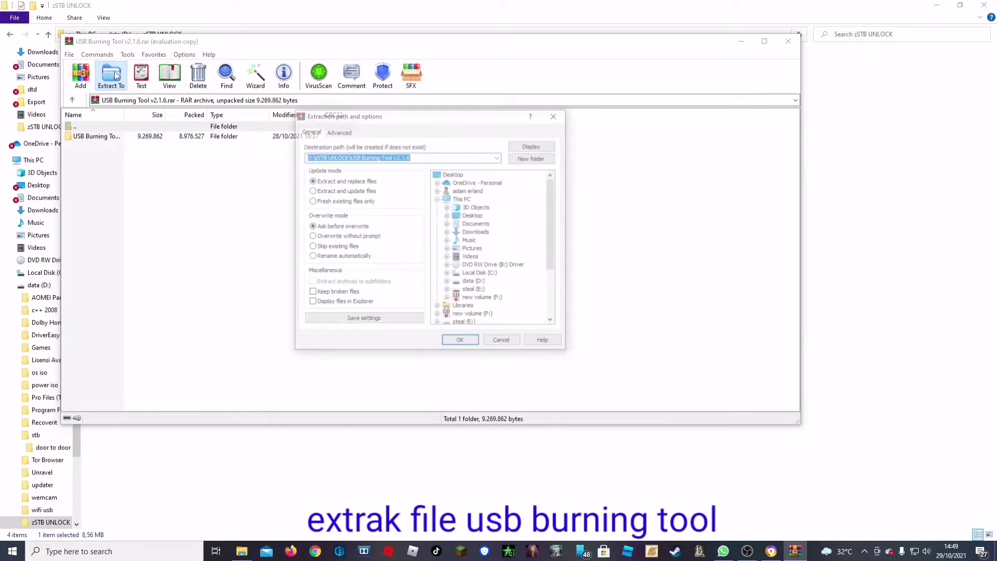
click(466, 344)
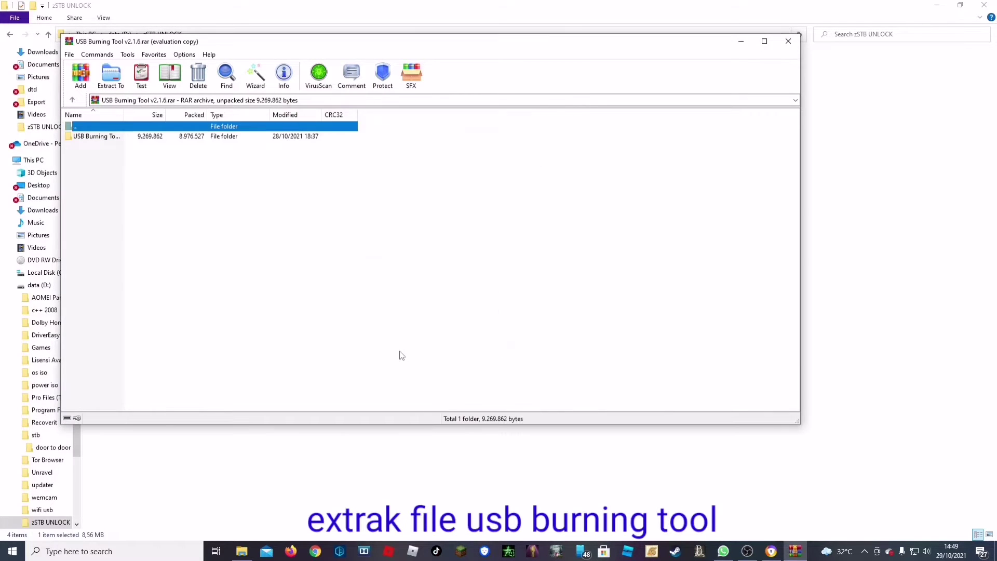
click(790, 42)
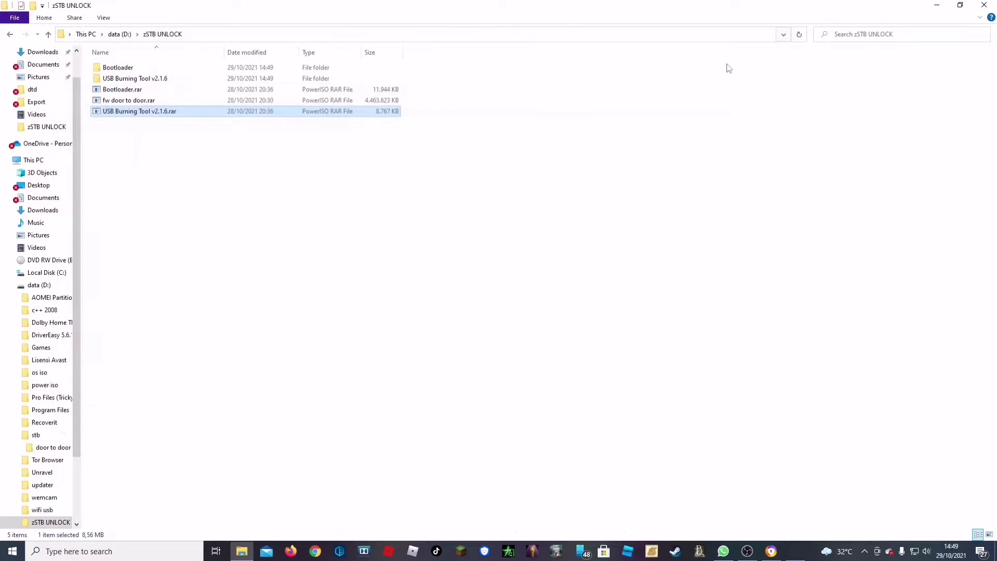
Extract fw door to door.rar to D:\zSTB UNLOCK\fw door to door and close the archive
double_click(151, 106)
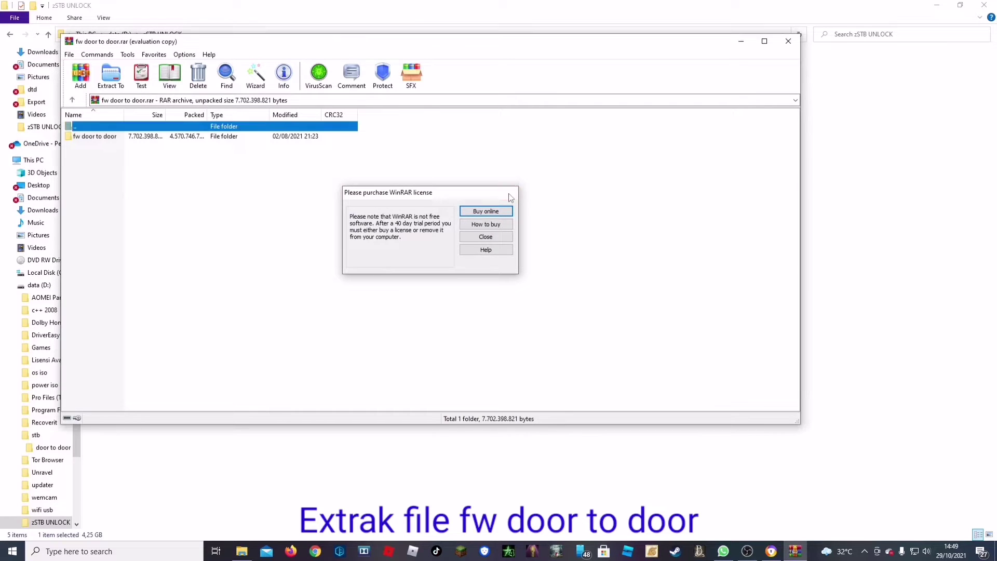
click(511, 192)
click(111, 76)
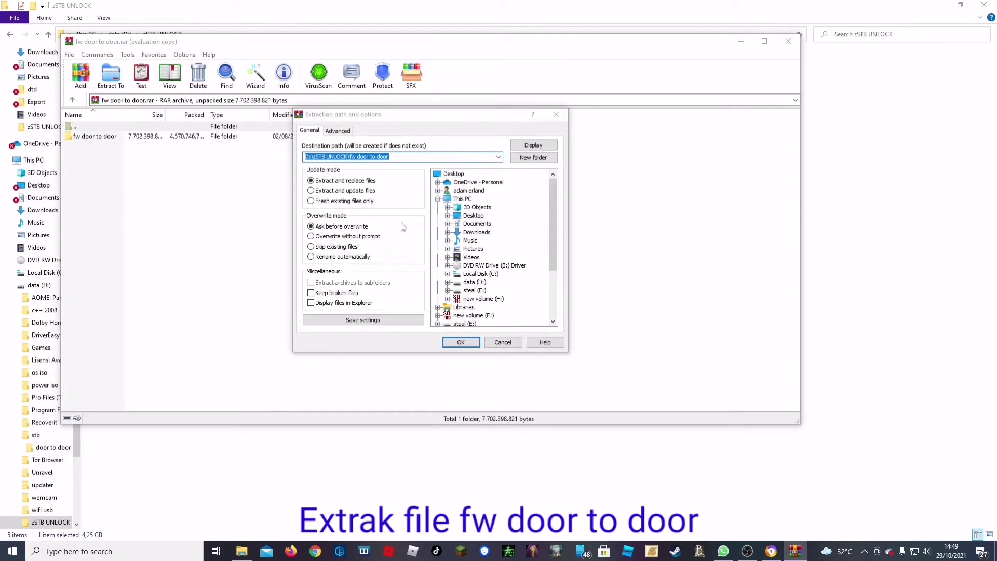
click(458, 341)
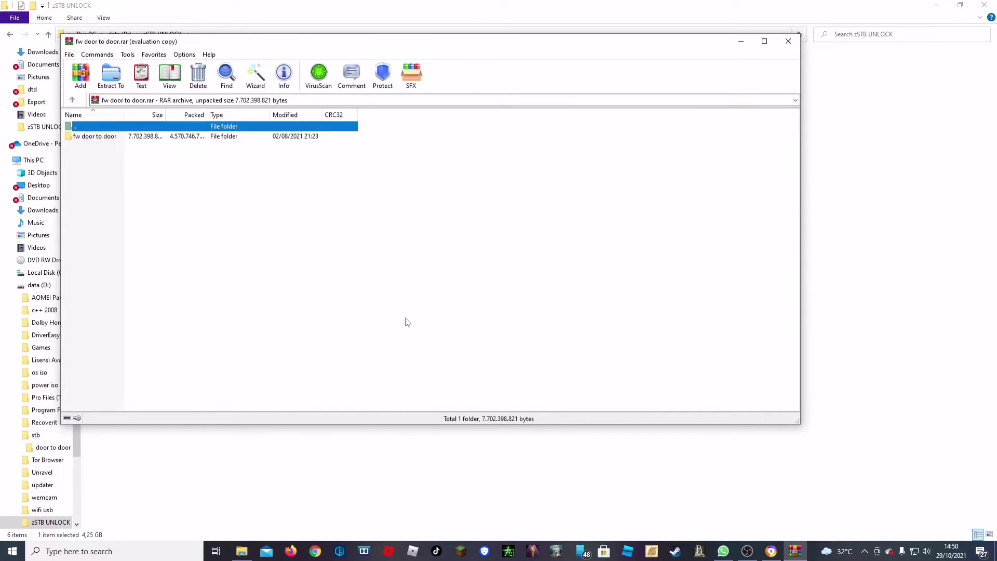
click(788, 41)
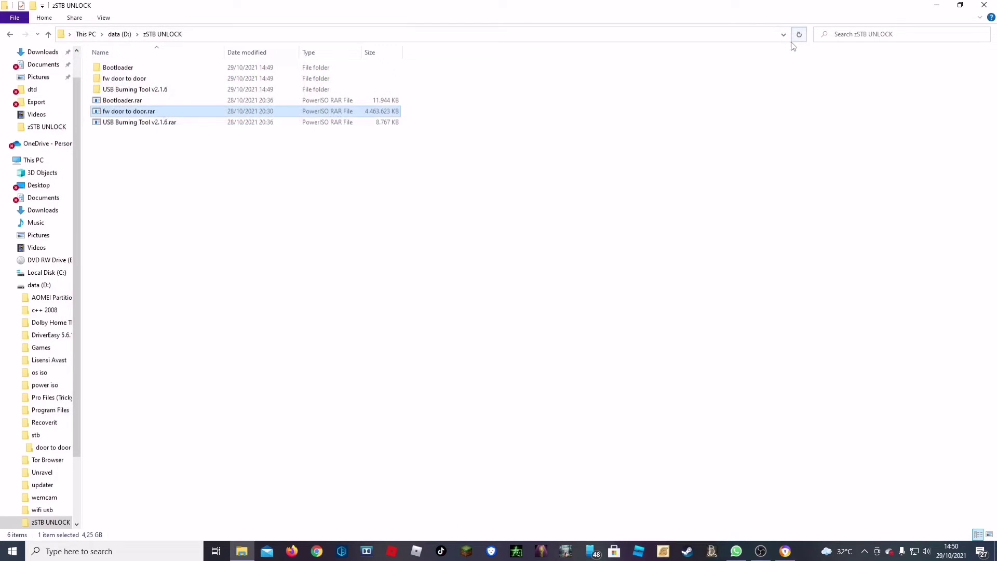
Run setup_v2.1.6.exe from the extracted inner USB Burning Tool v2.1.6 folder with English as the setup language
double_click(170, 89)
double_click(147, 69)
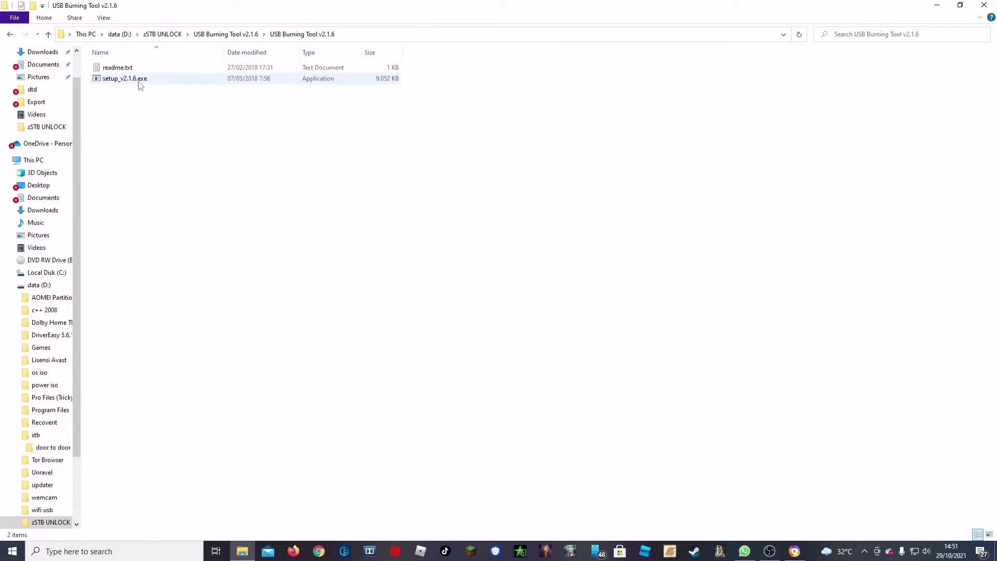
double_click(140, 81)
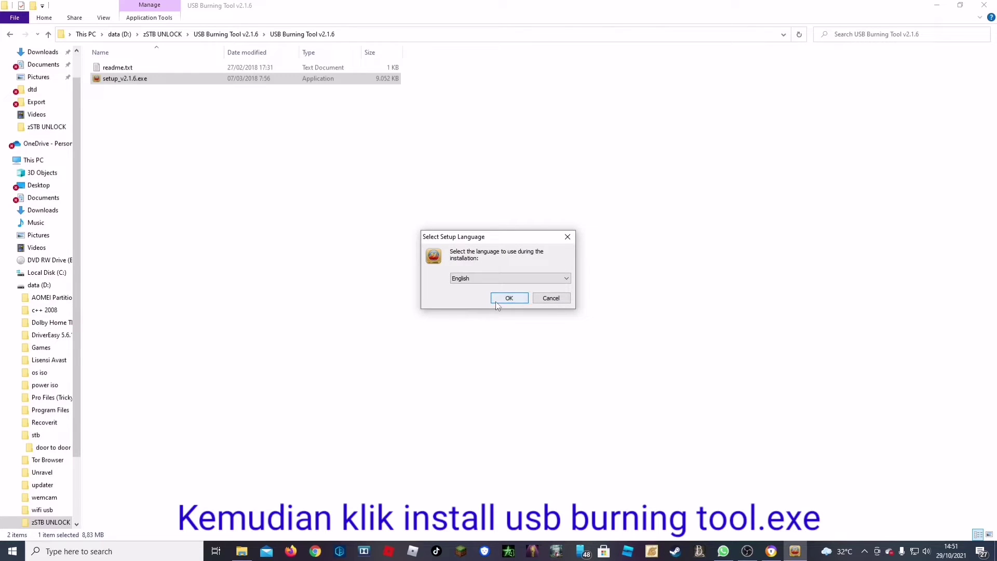
click(497, 299)
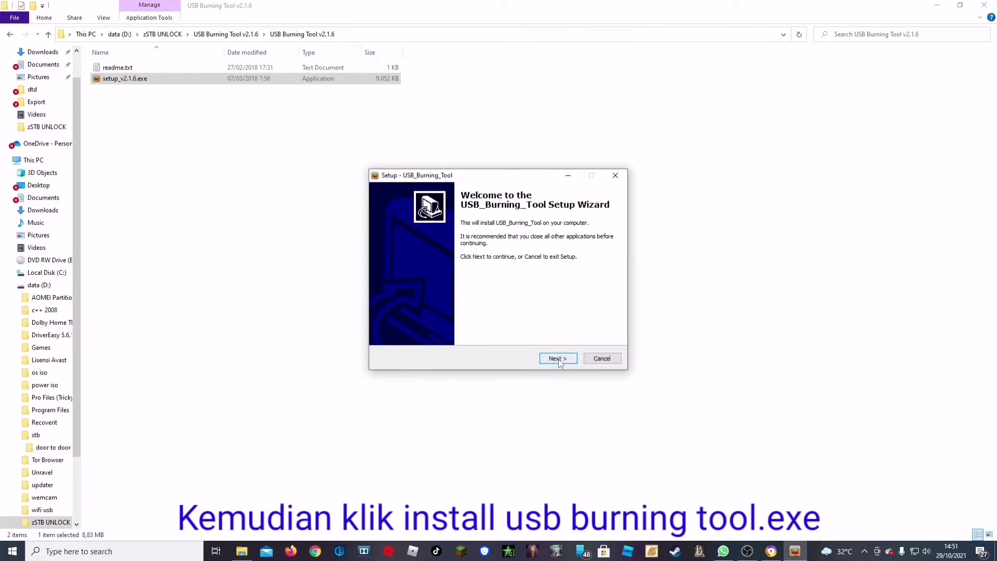
Install USB_Burning_Tool into the existing default Amlogic folder, keeping the default Start Menu folder and enabling a desktop icon
click(558, 359)
click(559, 359)
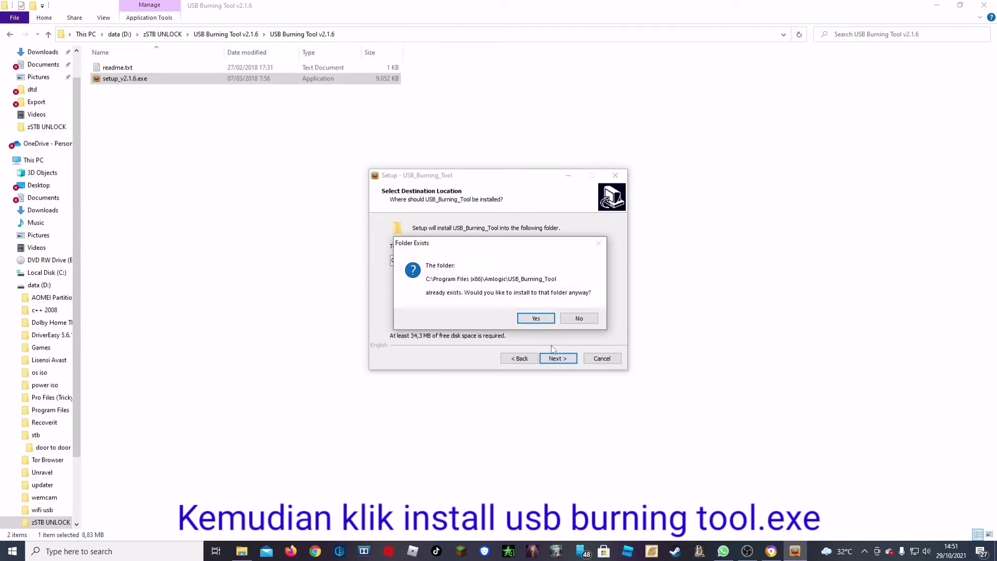
click(548, 320)
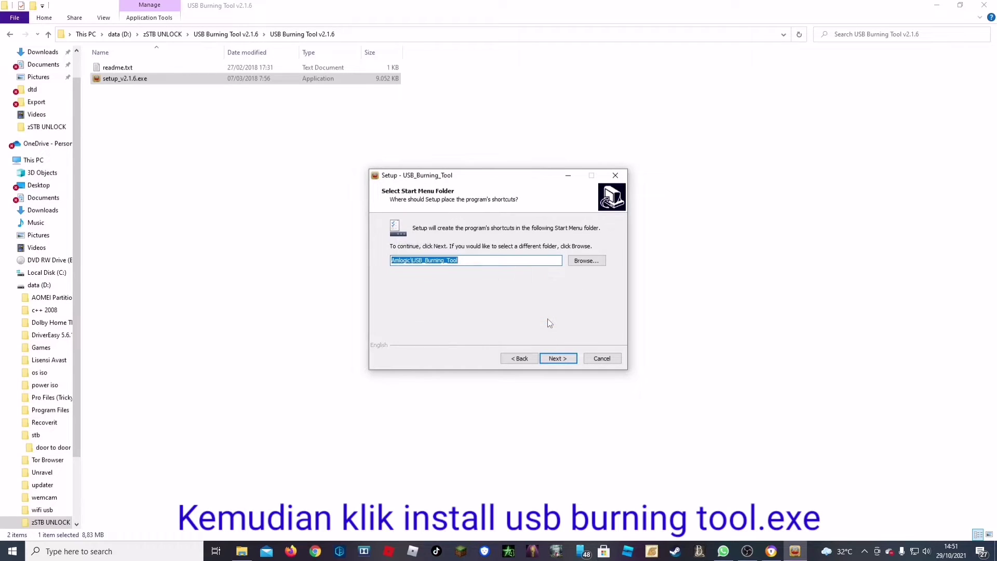
click(557, 361)
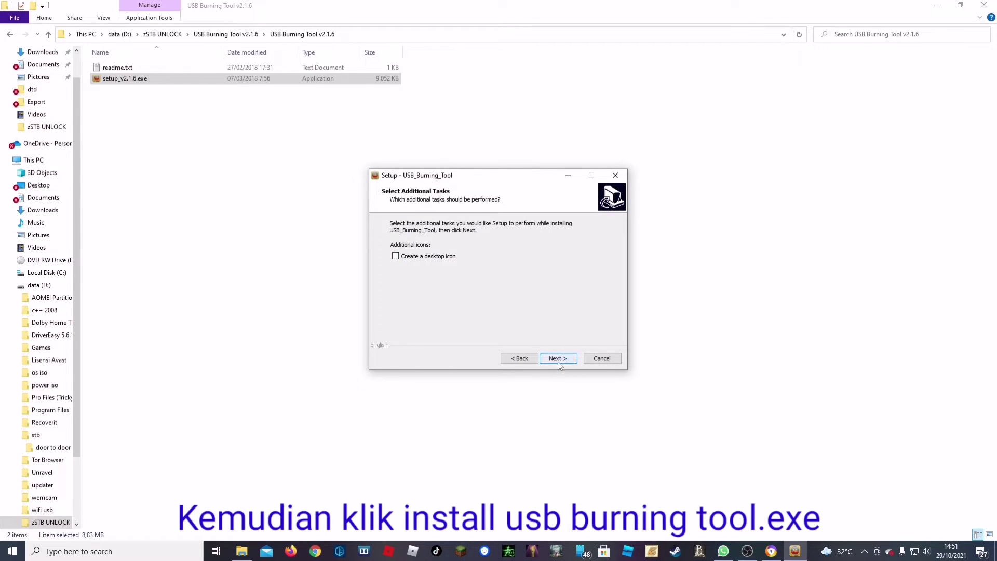
click(450, 257)
click(561, 359)
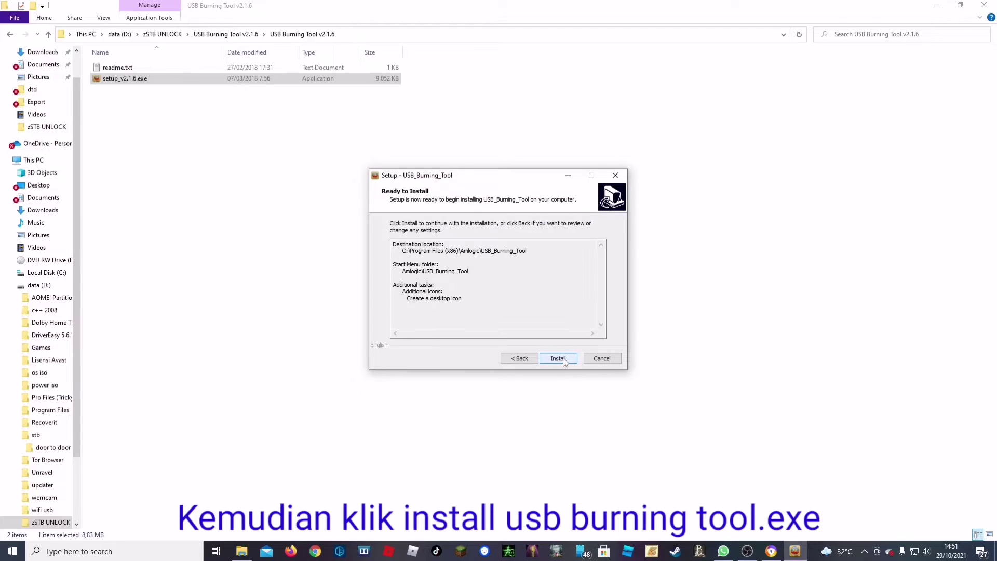
click(558, 359)
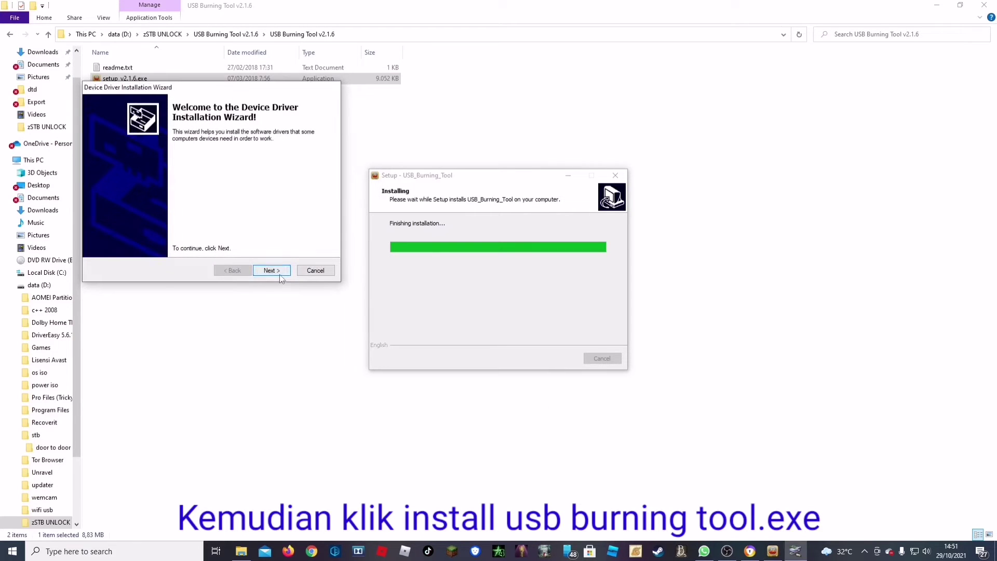
Install the device drivers through the Device Driver Installation Wizard and finish the USB_Burning_Tool setup
click(271, 270)
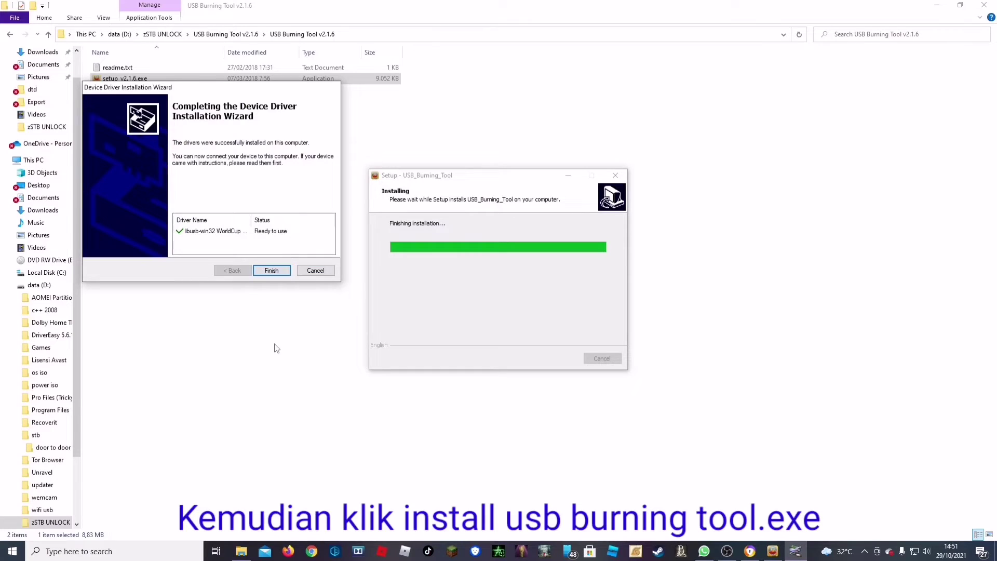
click(273, 271)
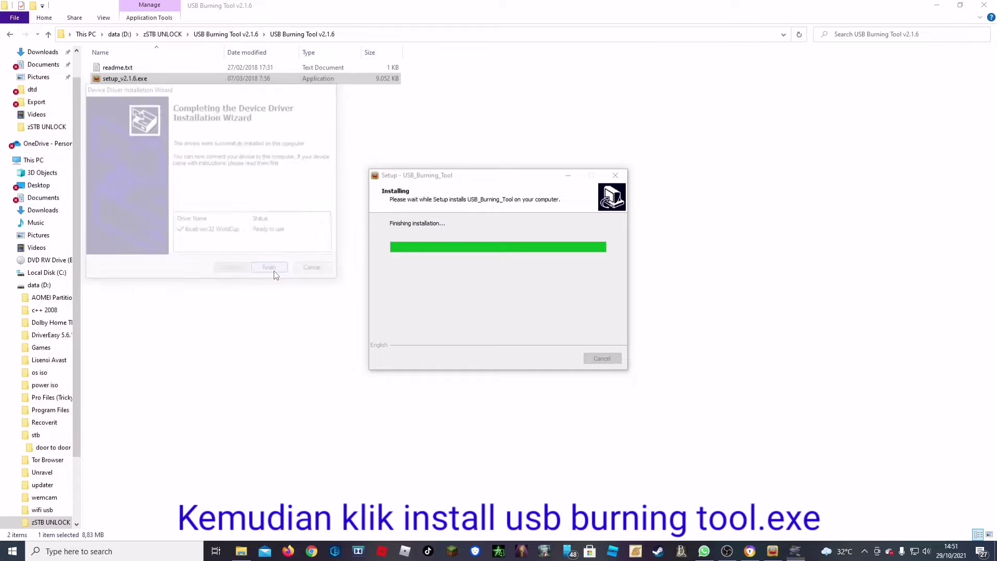
click(555, 359)
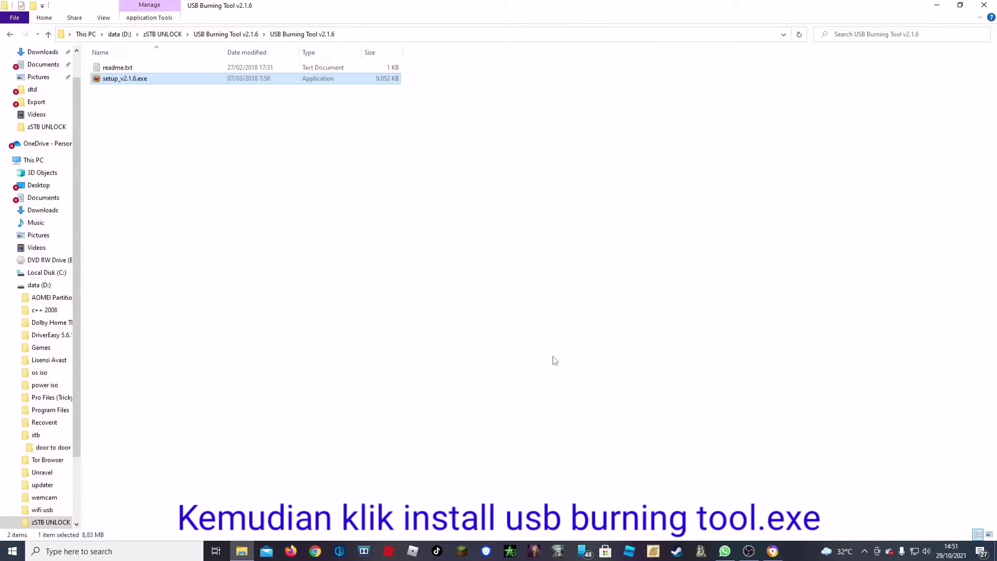
Examine the files in the extracted inner Bootloader folder of D:\zSTB UNLOCK, then return to zSTB UNLOCK
click(11, 37)
click(10, 36)
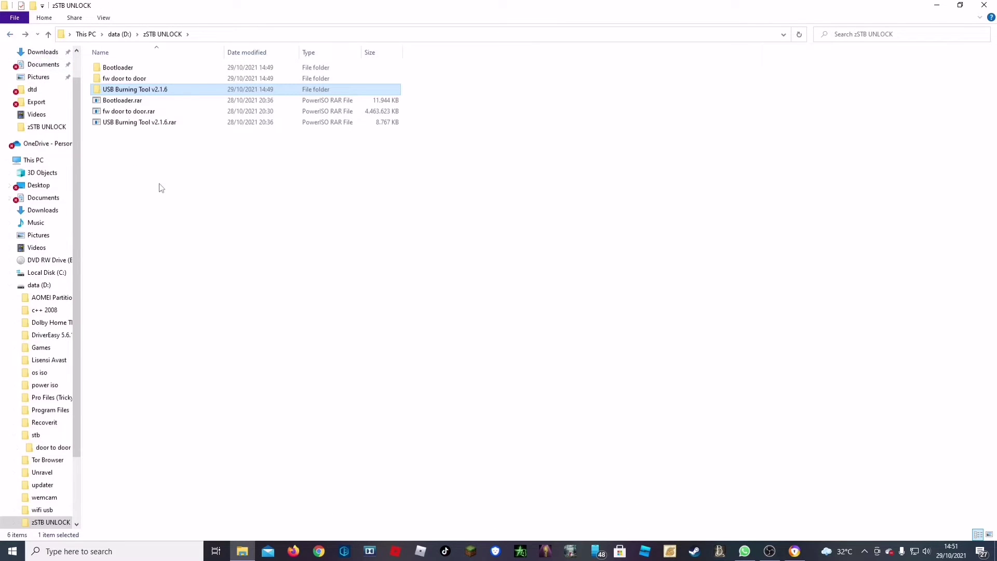
double_click(124, 67)
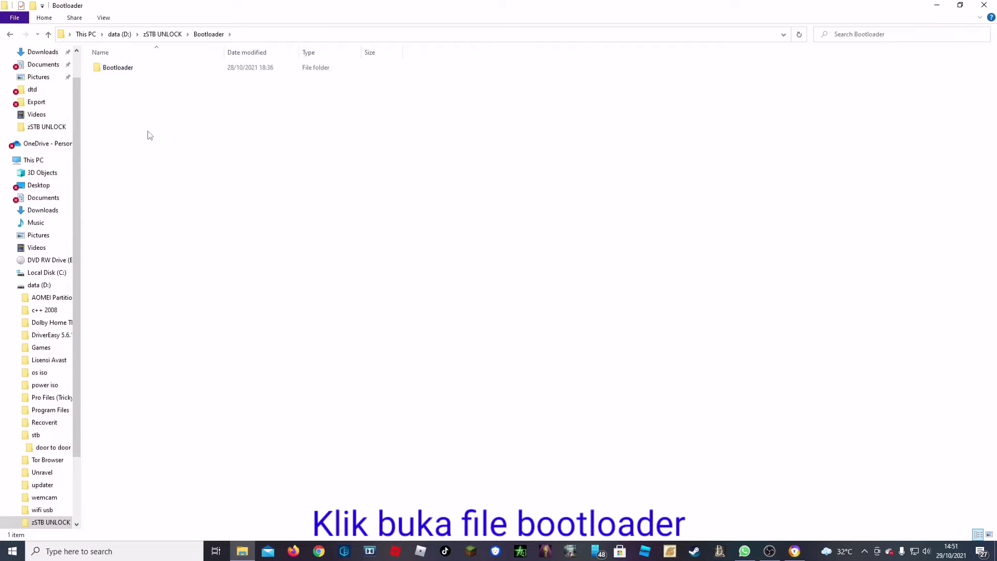
click(120, 72)
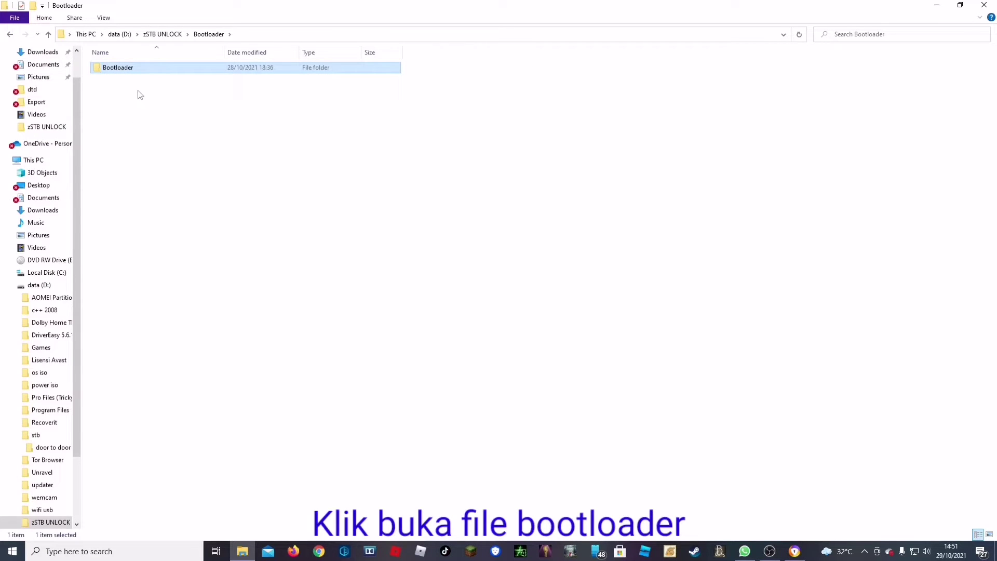
double_click(123, 70)
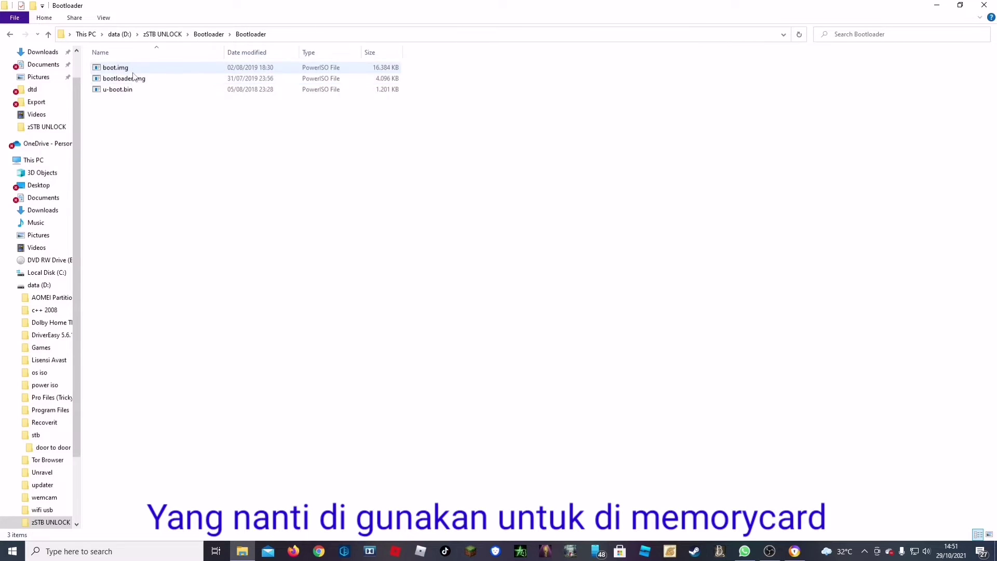
click(10, 34)
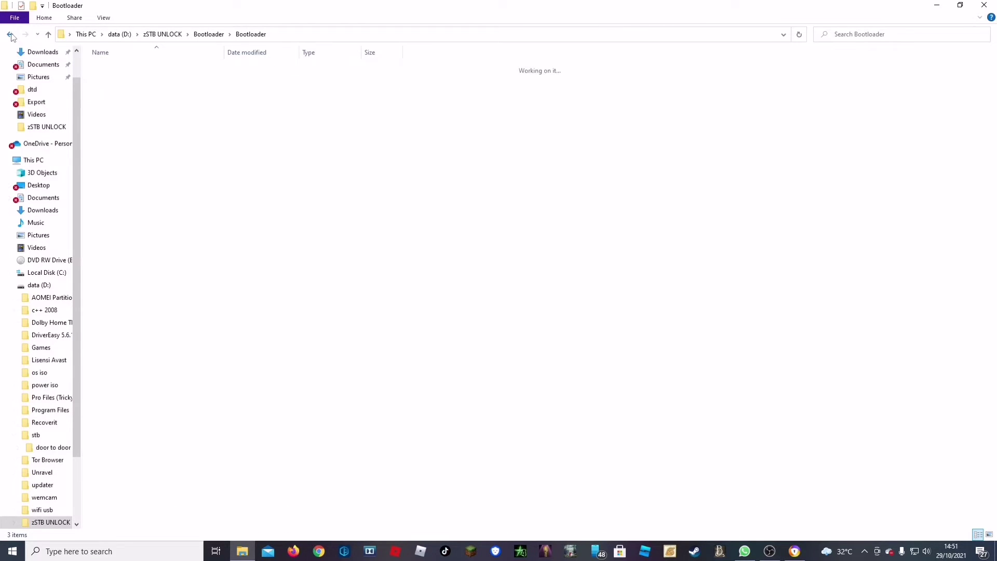
click(10, 34)
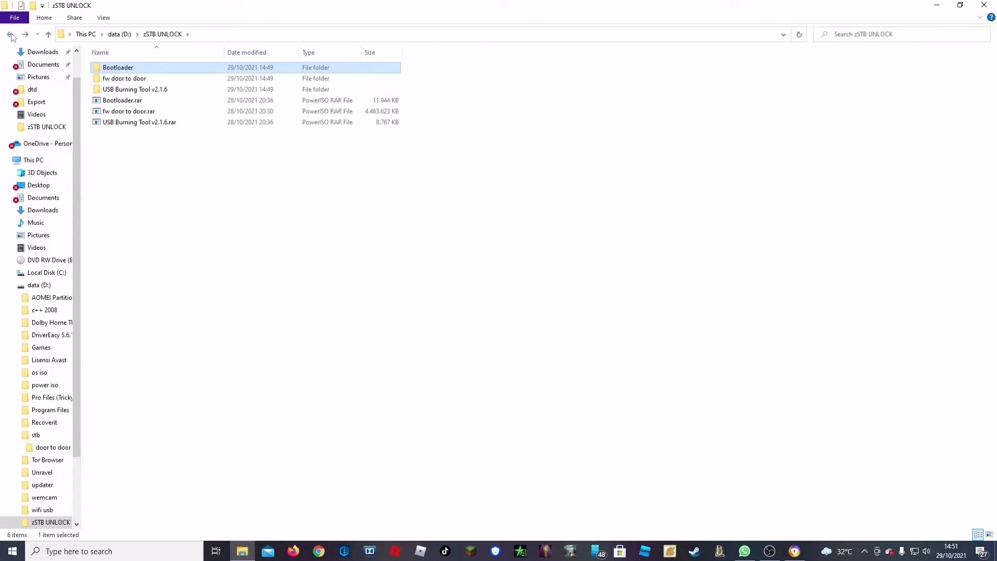
Examine the firmware files in the inner fw door to door folder, then go back to the data (D:) drive
double_click(112, 79)
double_click(117, 72)
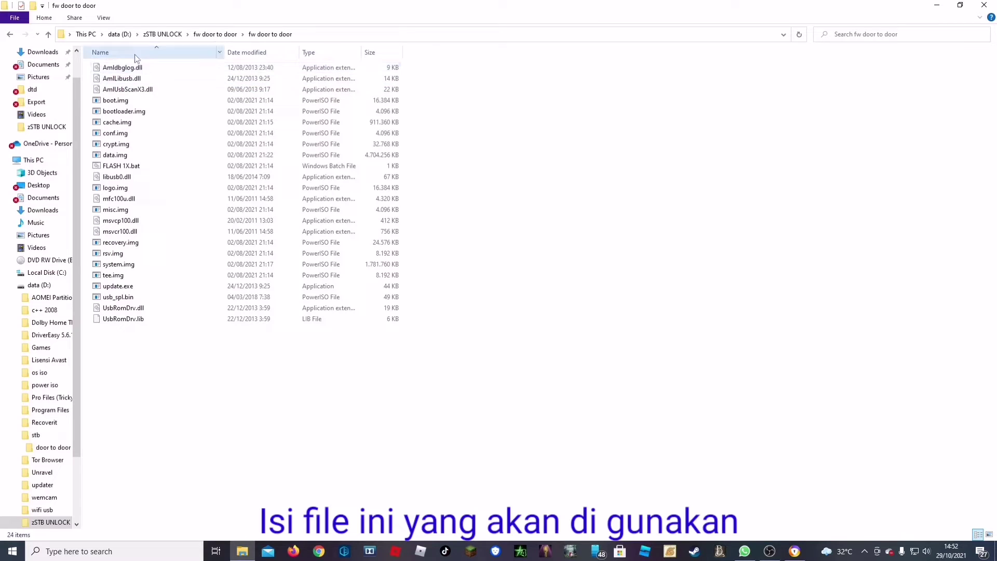
click(10, 35)
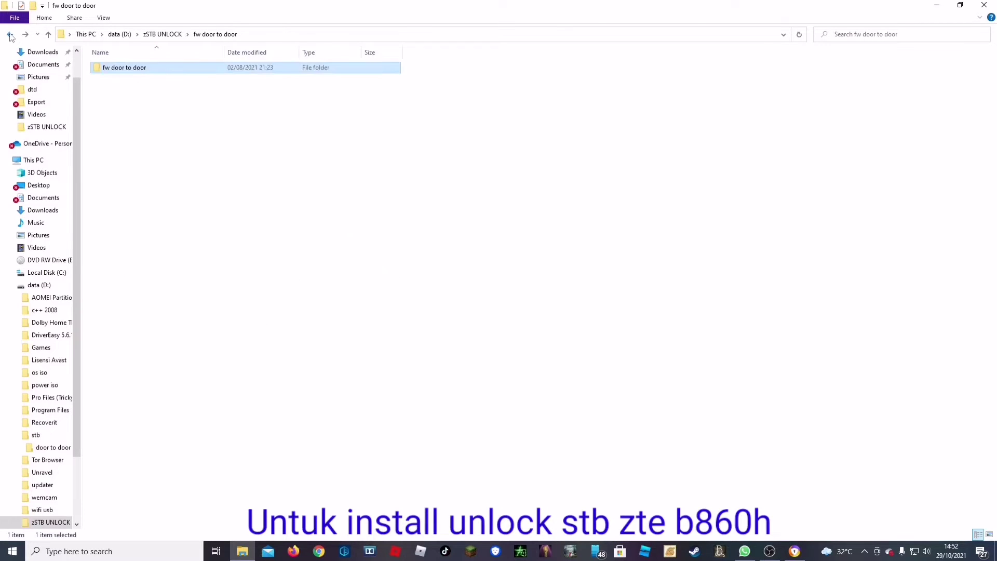
click(11, 34)
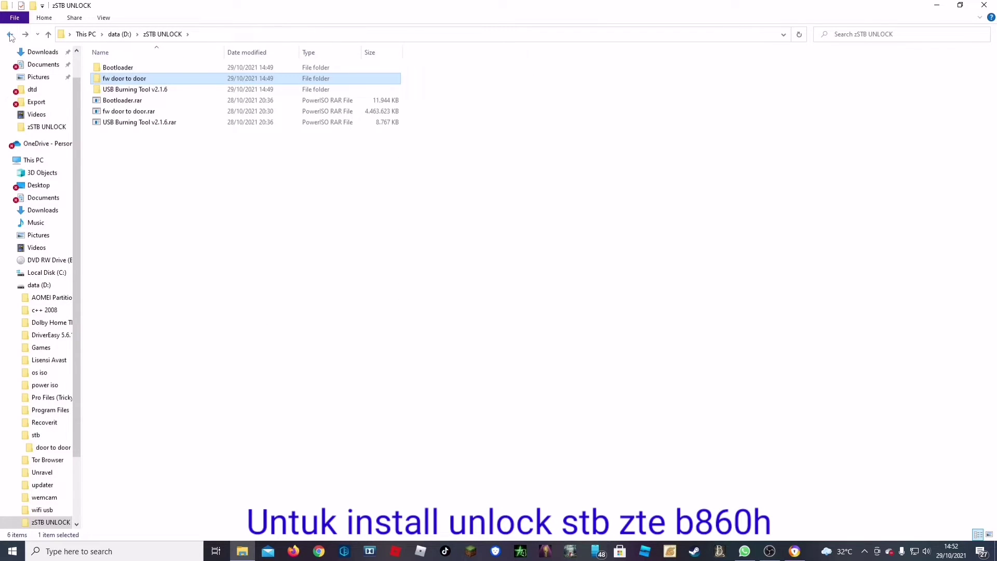
click(10, 35)
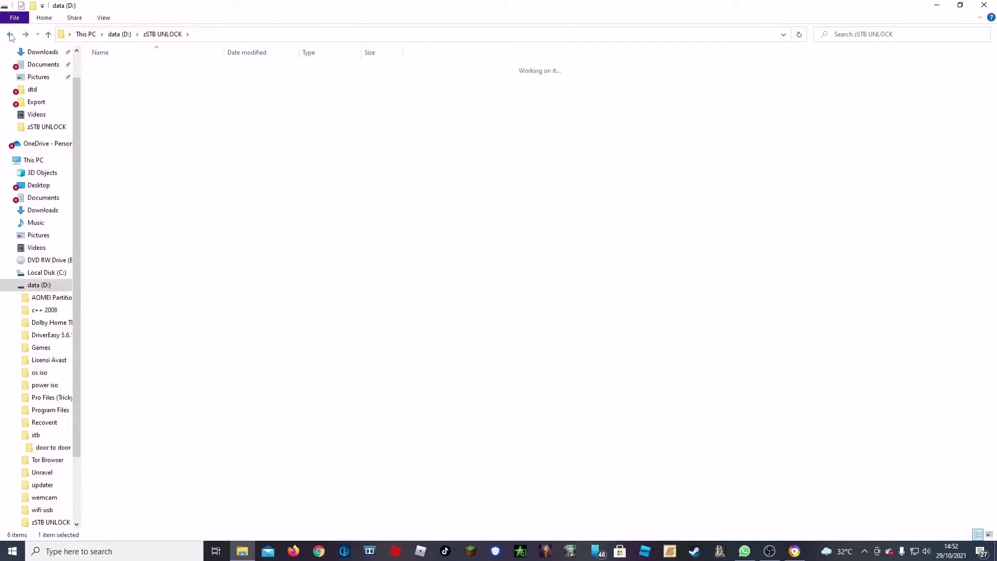
Launch USB_Burning_Tool from the desktop and keep it running minimized
click(937, 6)
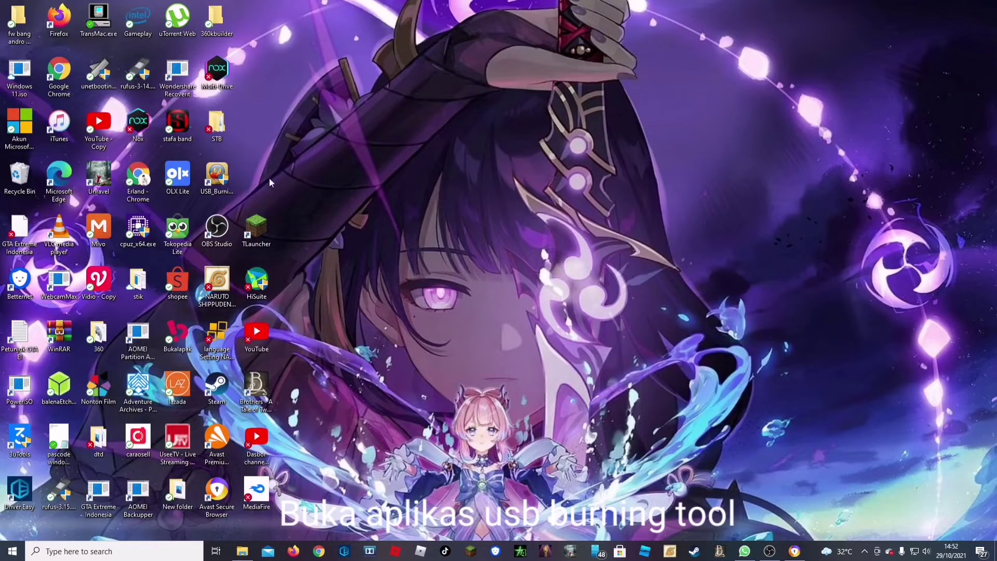
double_click(217, 179)
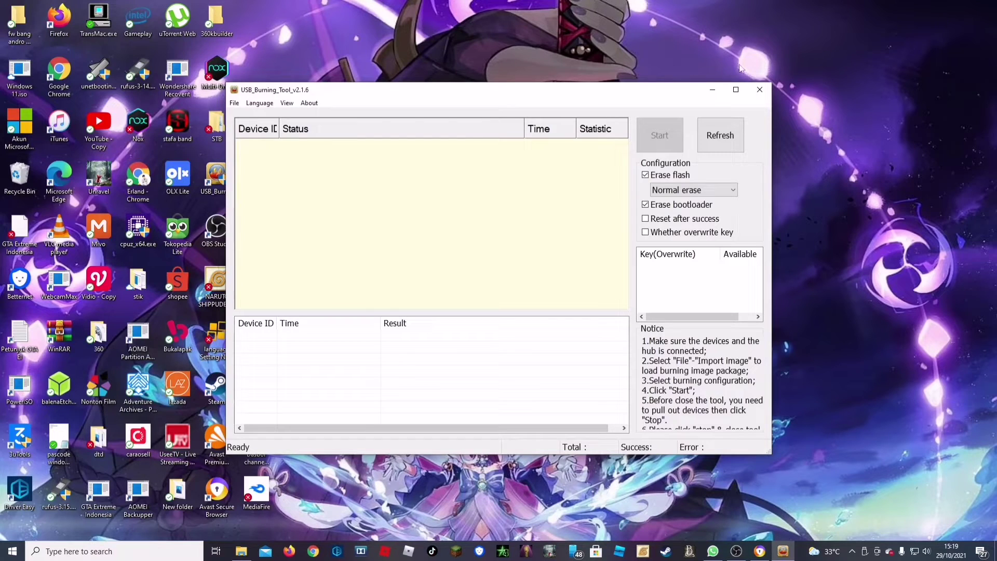
click(714, 90)
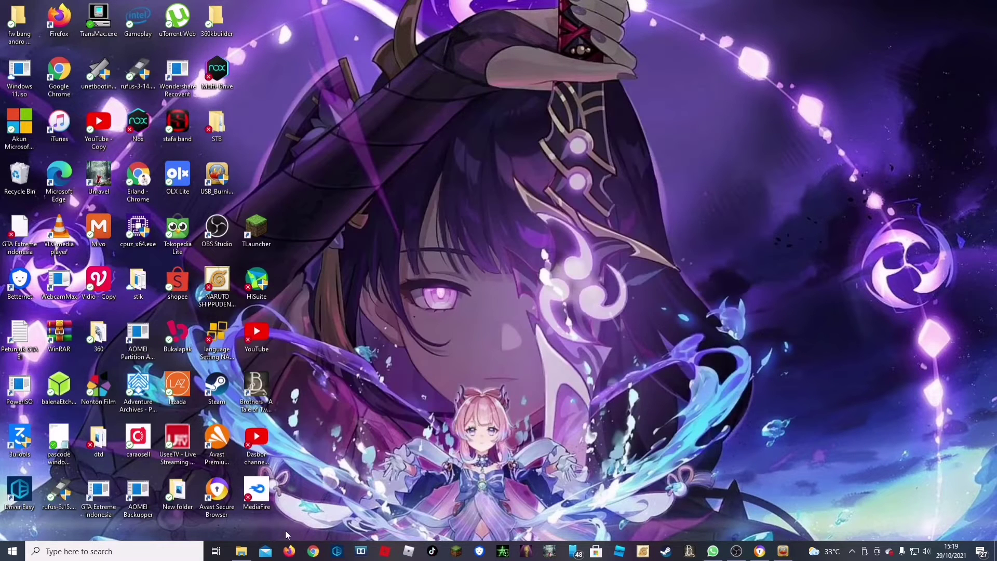
Quick-format the memory card new volume (F:) in File Explorer as NTFS with 4096-byte allocation units, keeping the label new volume
mouse_move(247, 554)
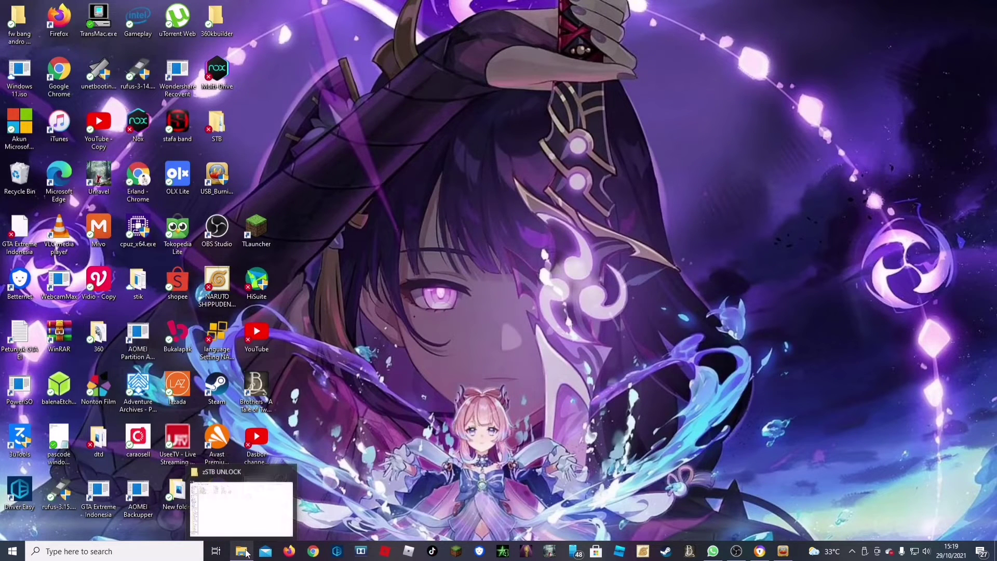
click(247, 552)
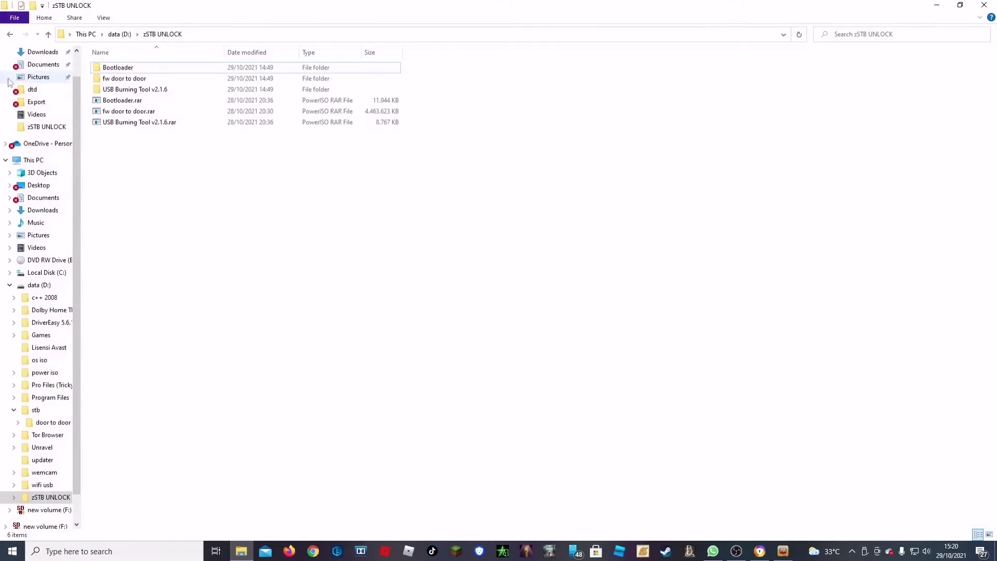
click(49, 161)
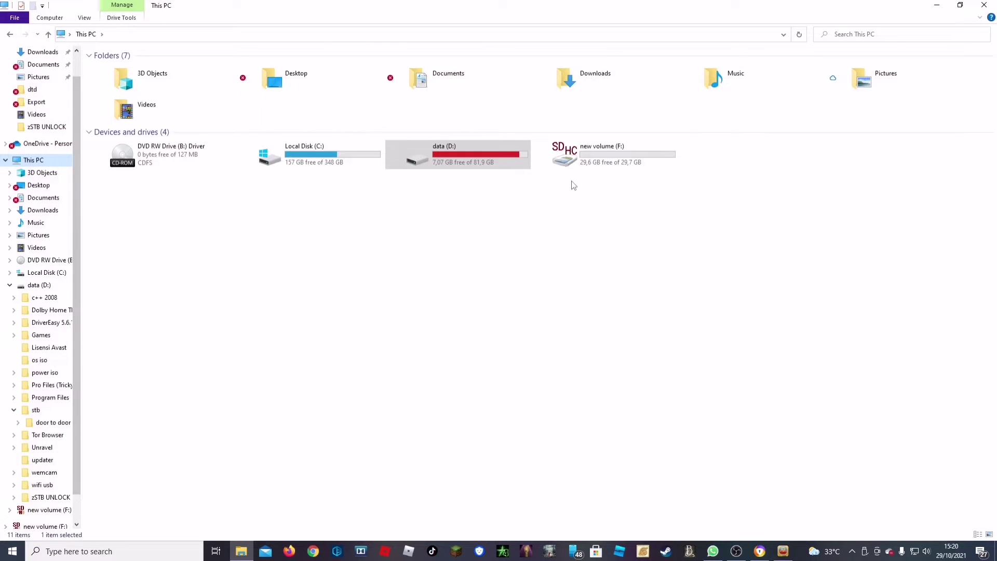
right_click(583, 167)
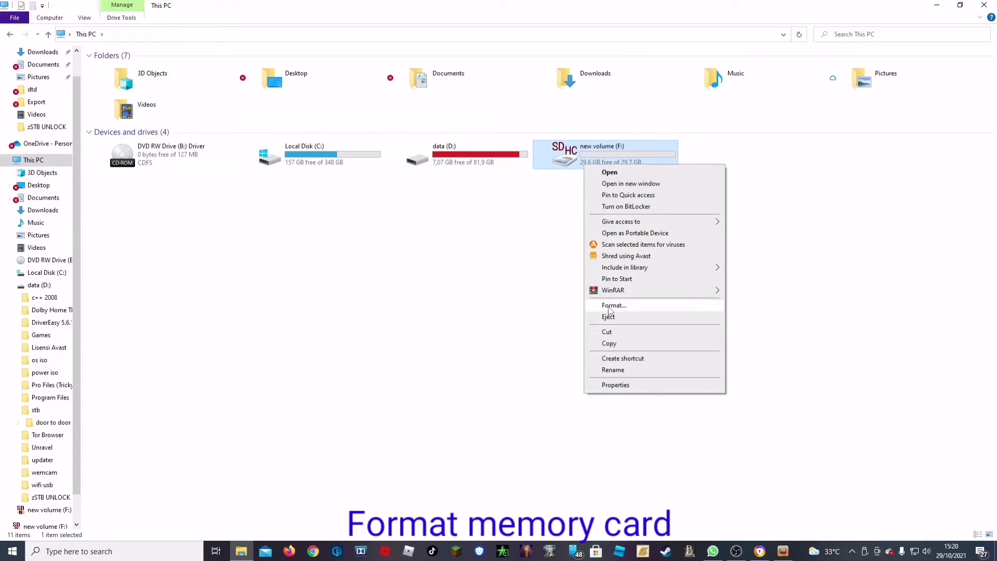
click(611, 307)
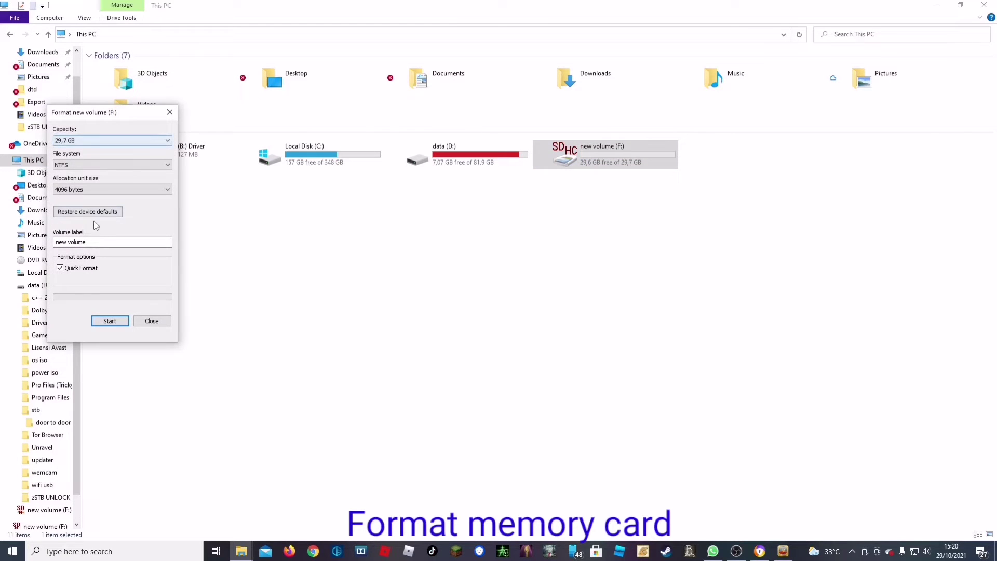
click(110, 321)
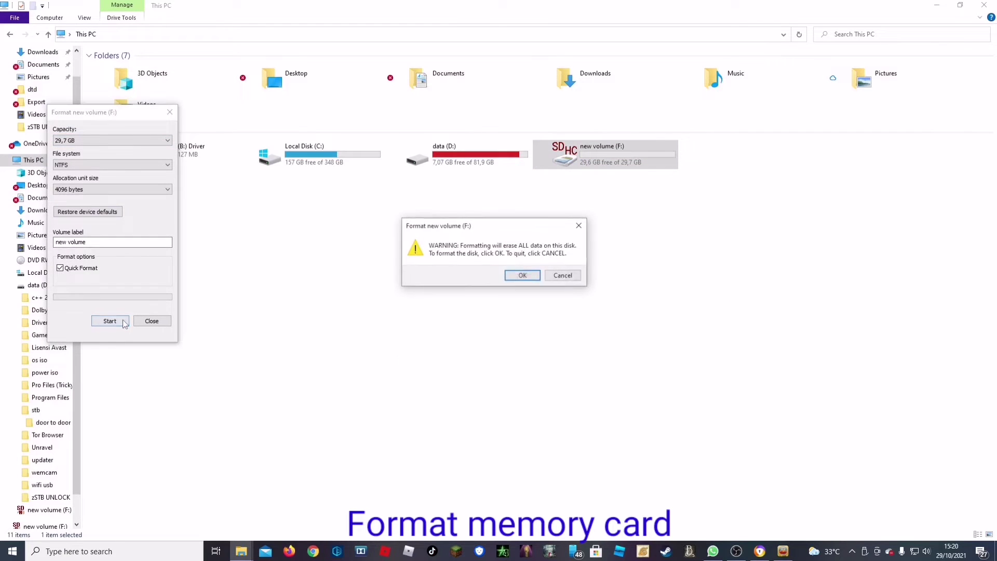
click(522, 276)
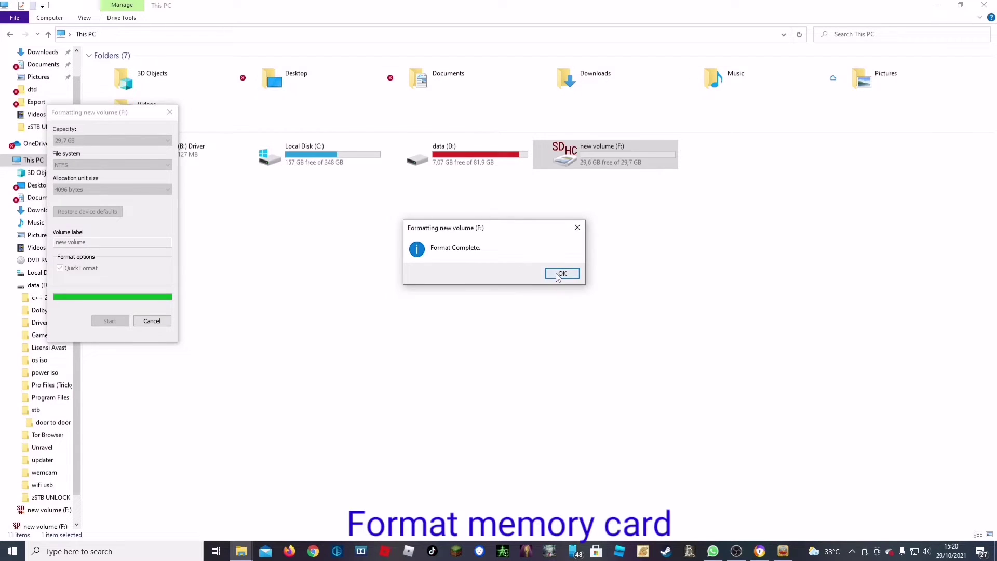
click(561, 274)
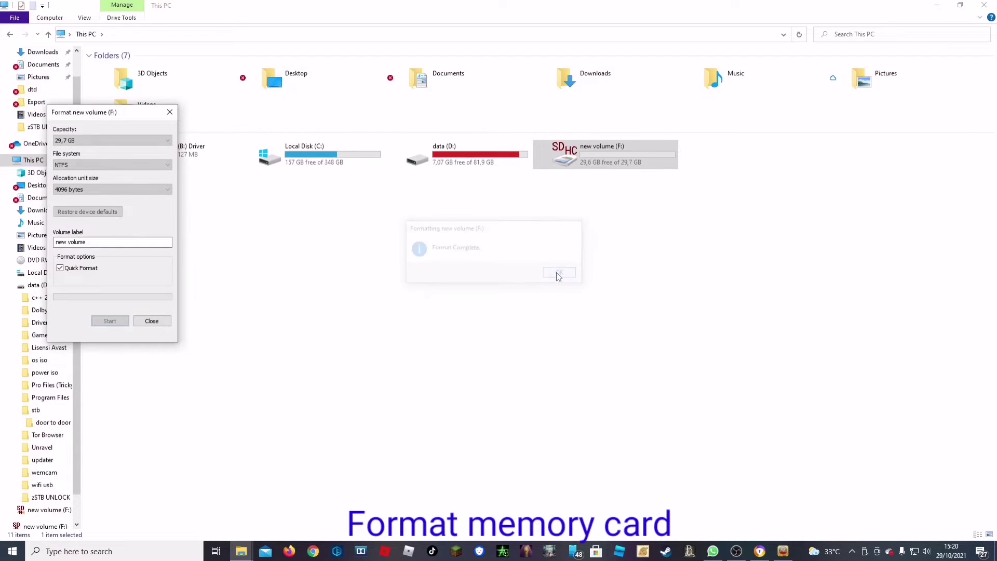
click(162, 321)
Copy boot.img, bootloader.img and u-boot.bin from the inner Bootloader folder in D:\zSTB UNLOCK
click(31, 285)
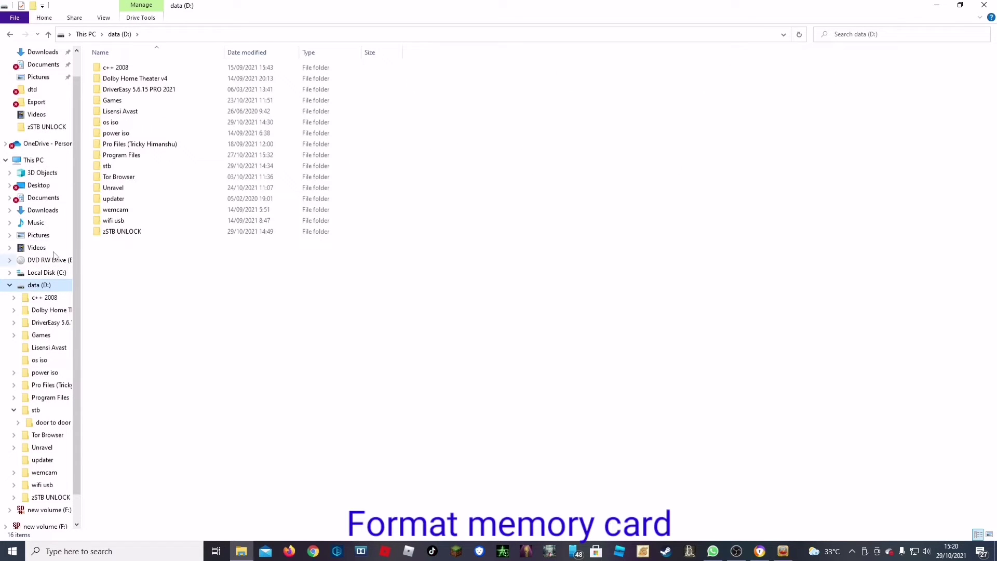
double_click(124, 234)
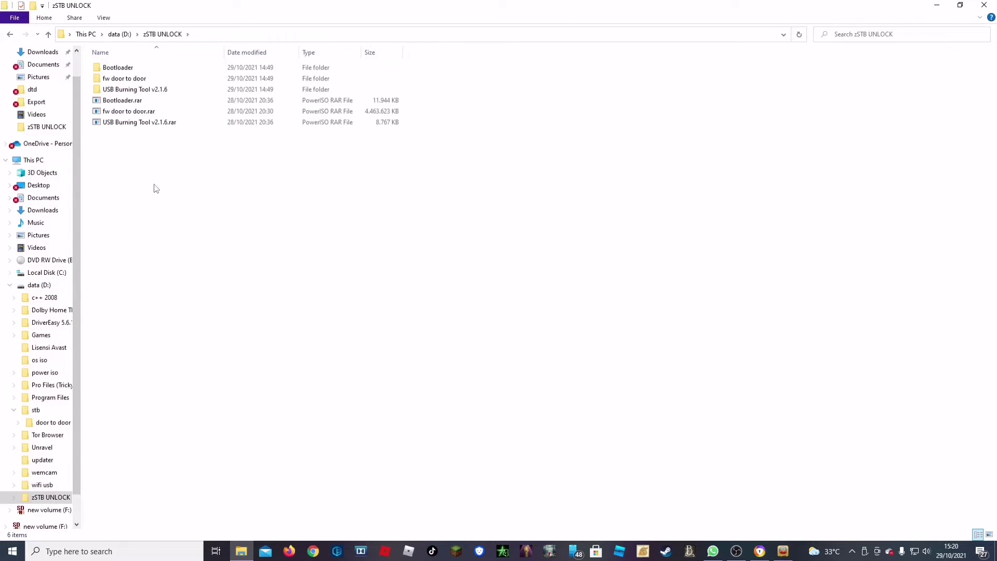
double_click(110, 68)
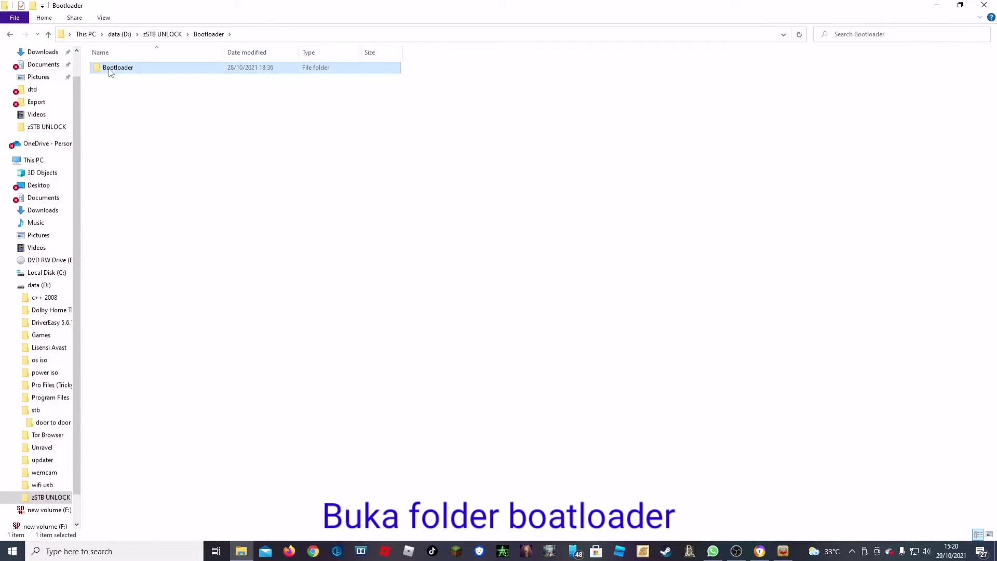
double_click(110, 68)
click(110, 69)
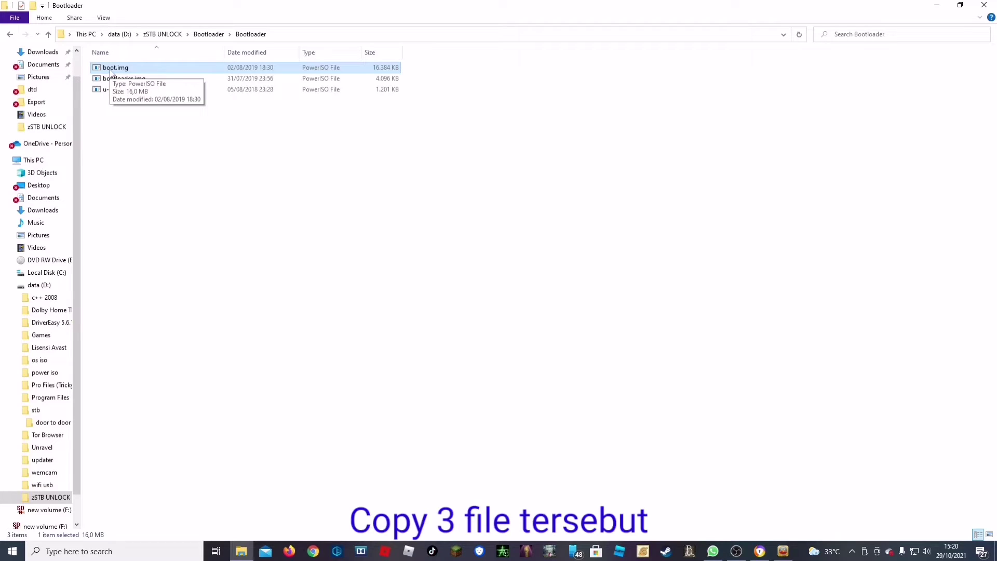
key(ctrl+a)
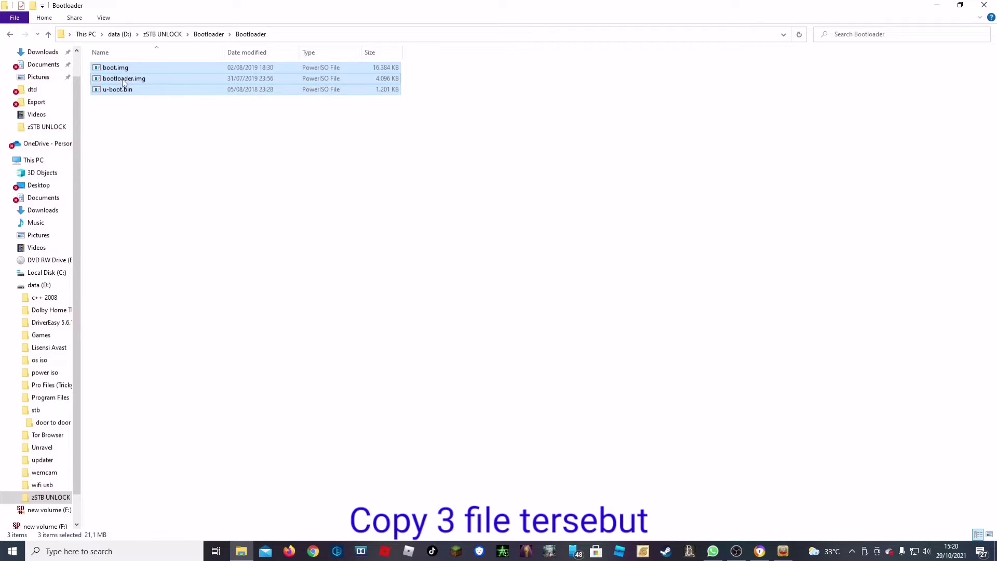
right_click(123, 82)
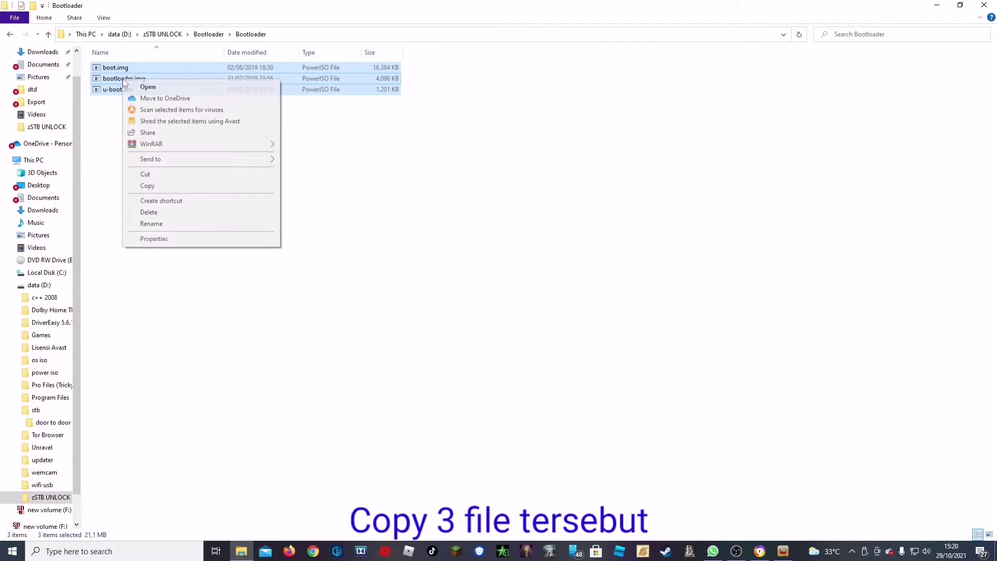
click(179, 189)
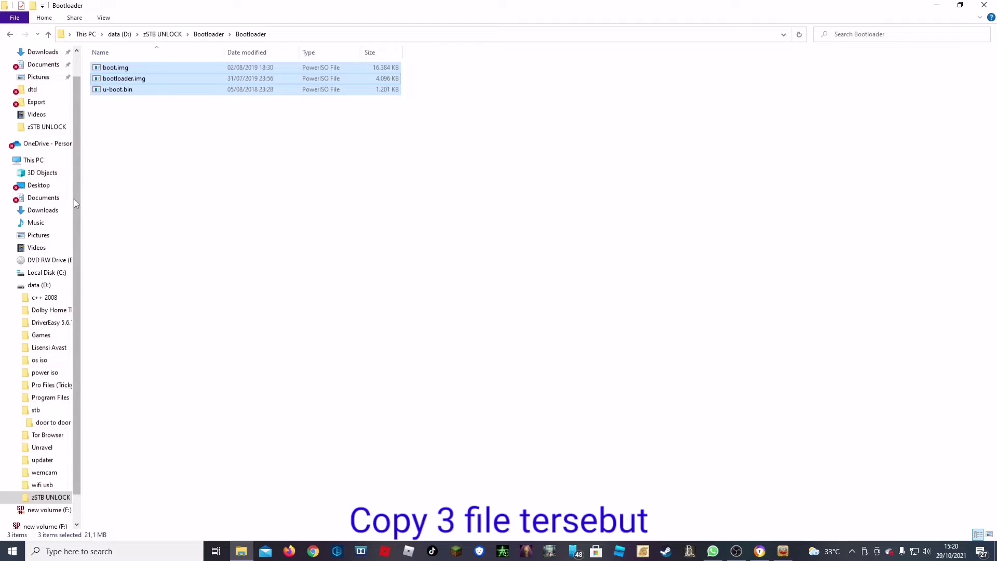
Paste the three copied bootloader files into the root of the memory card, new volume (F:)
click(33, 160)
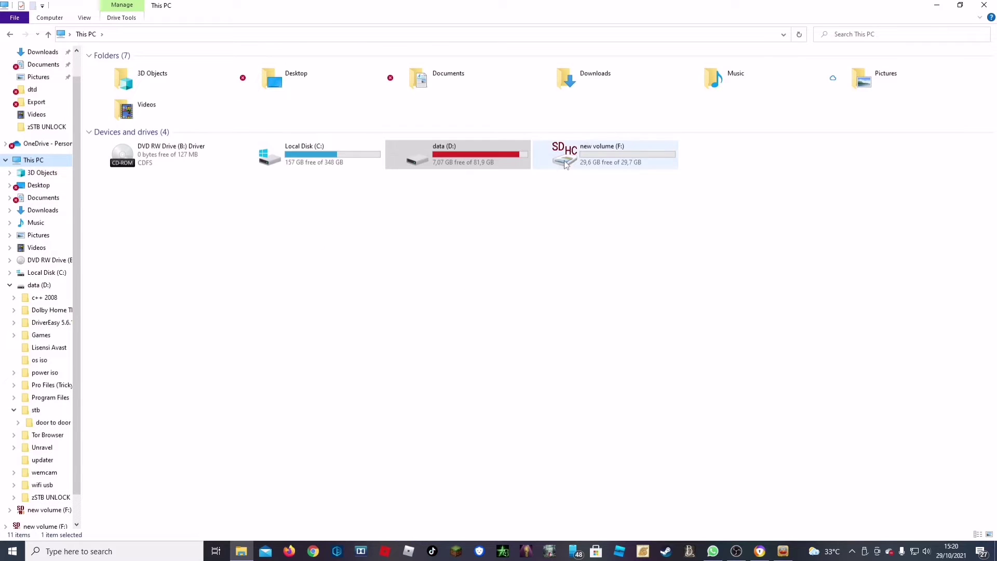
double_click(596, 156)
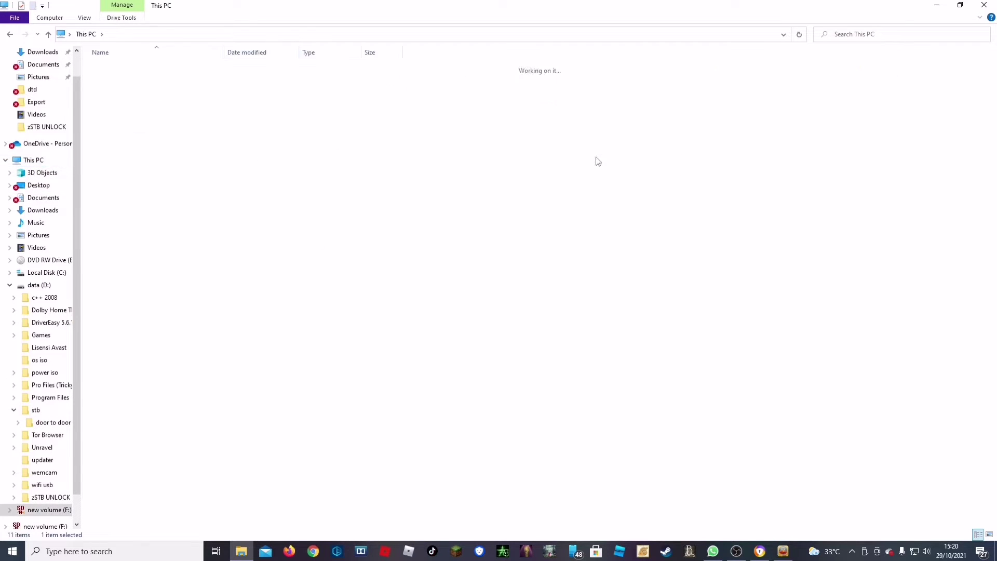
right_click(250, 128)
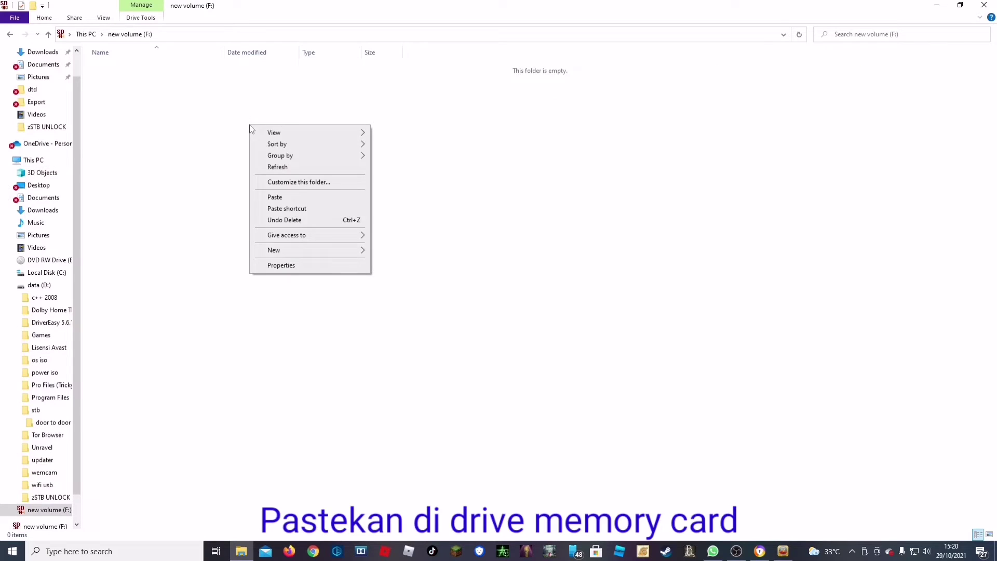
click(294, 199)
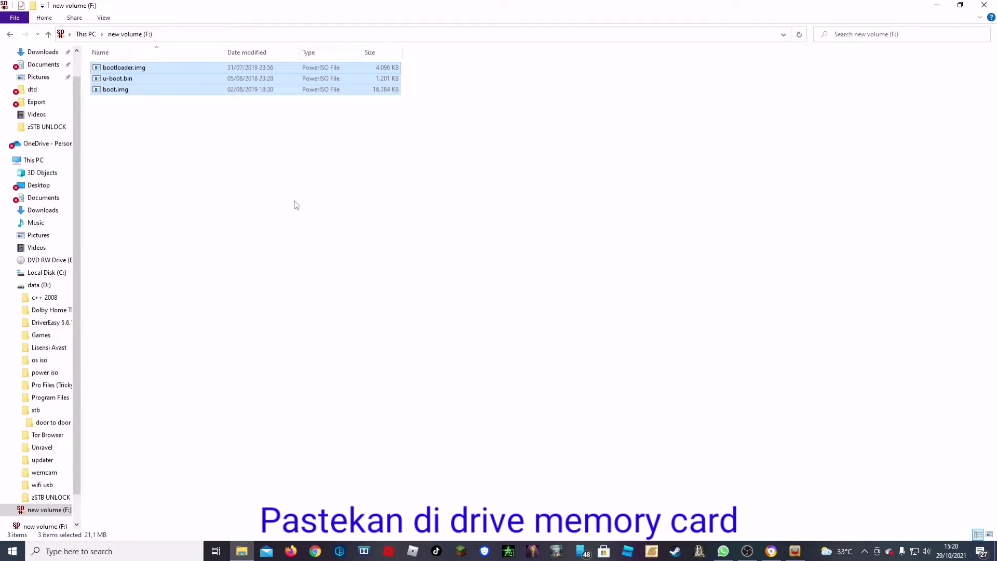
click(455, 280)
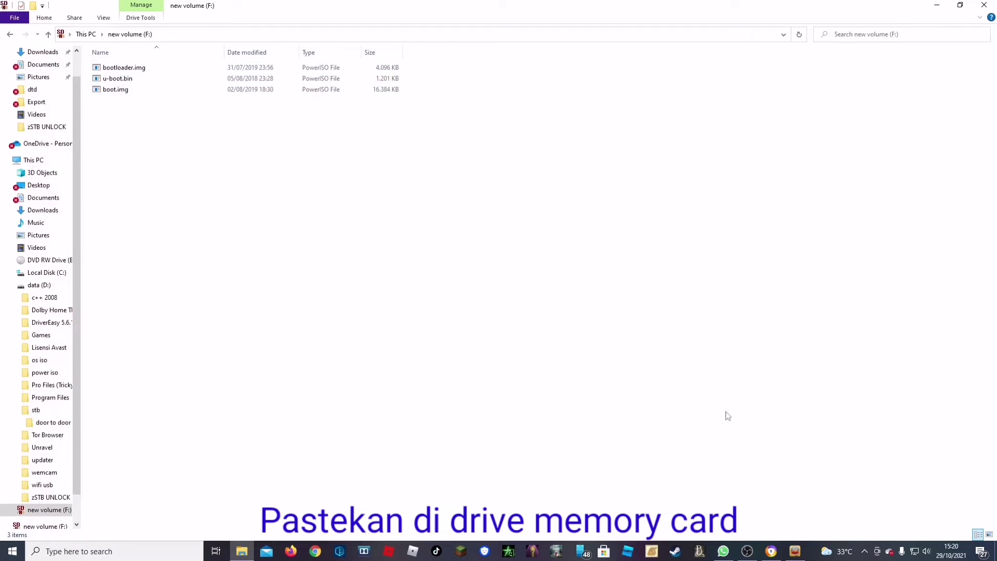